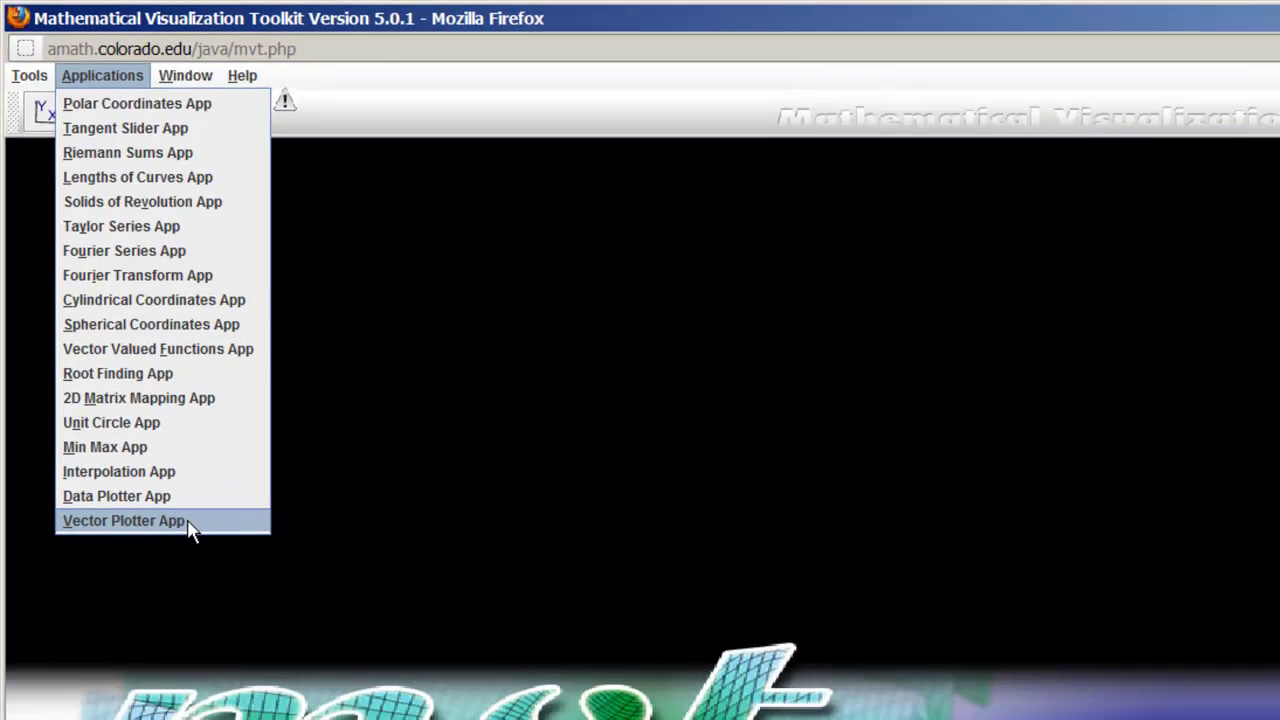
Open the Vector Plotter App, glance at the 3D plotter, and return to the 2D plotter
{"action": "left_click", "coordinate": [200, 560]}
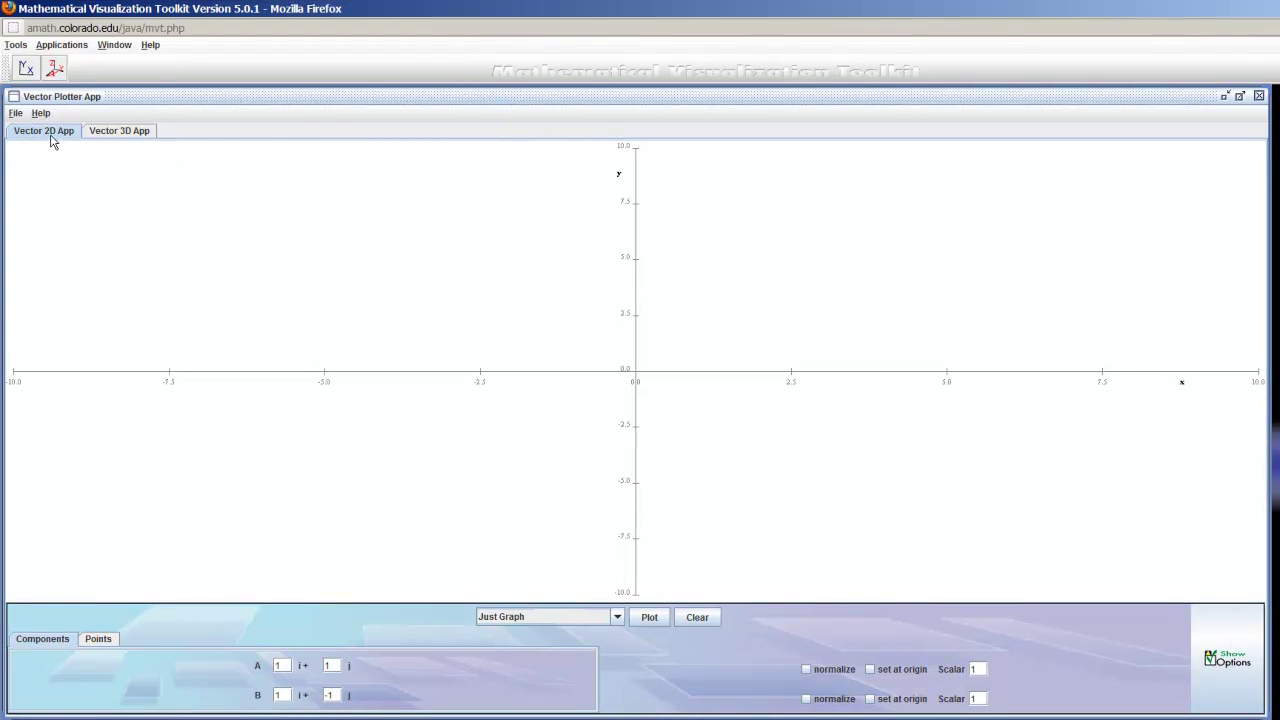
{"action": "left_click", "coordinate": [124, 134]}
{"action": "left_click", "coordinate": [46, 134]}
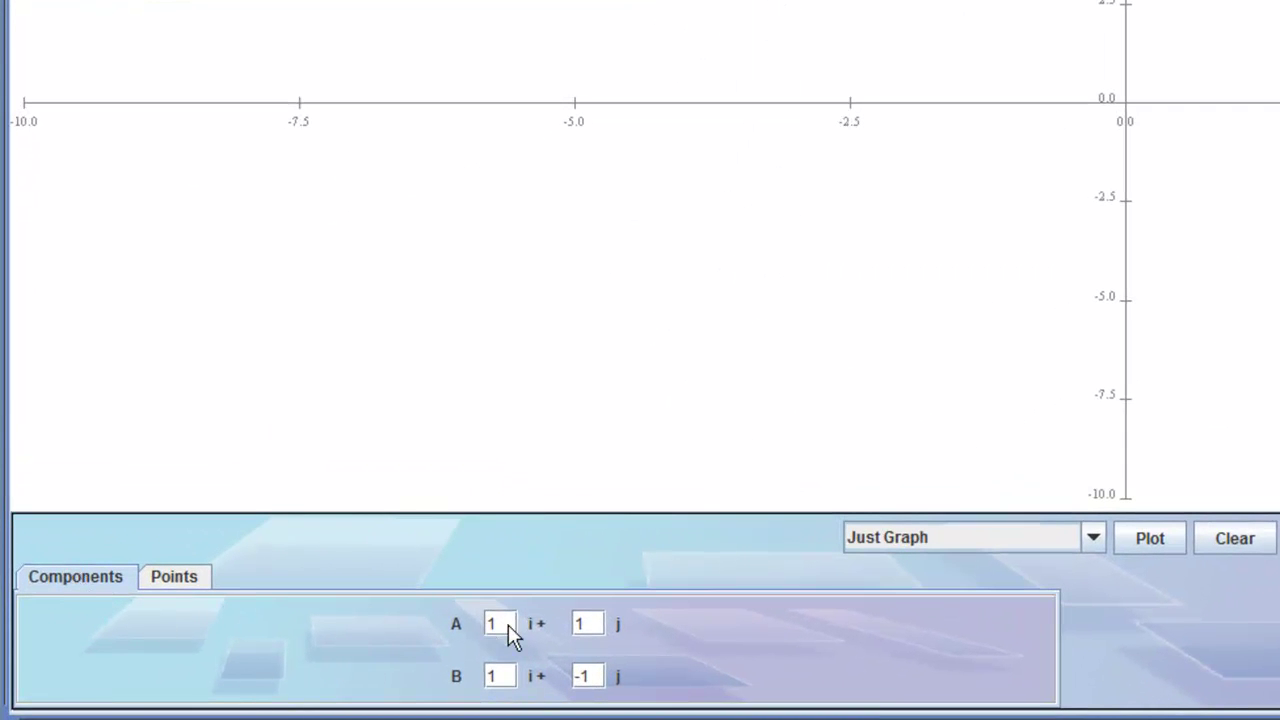
Set vector A's i component to 2 and vector B's j component to 2
{"action": "type", "text": "2"}
{"action": "left_click_drag", "start_coordinate": [614, 680], "coordinate": [594, 676]}
{"action": "type", "text": "2"}
{"action": "left_click", "coordinate": [731, 543]}
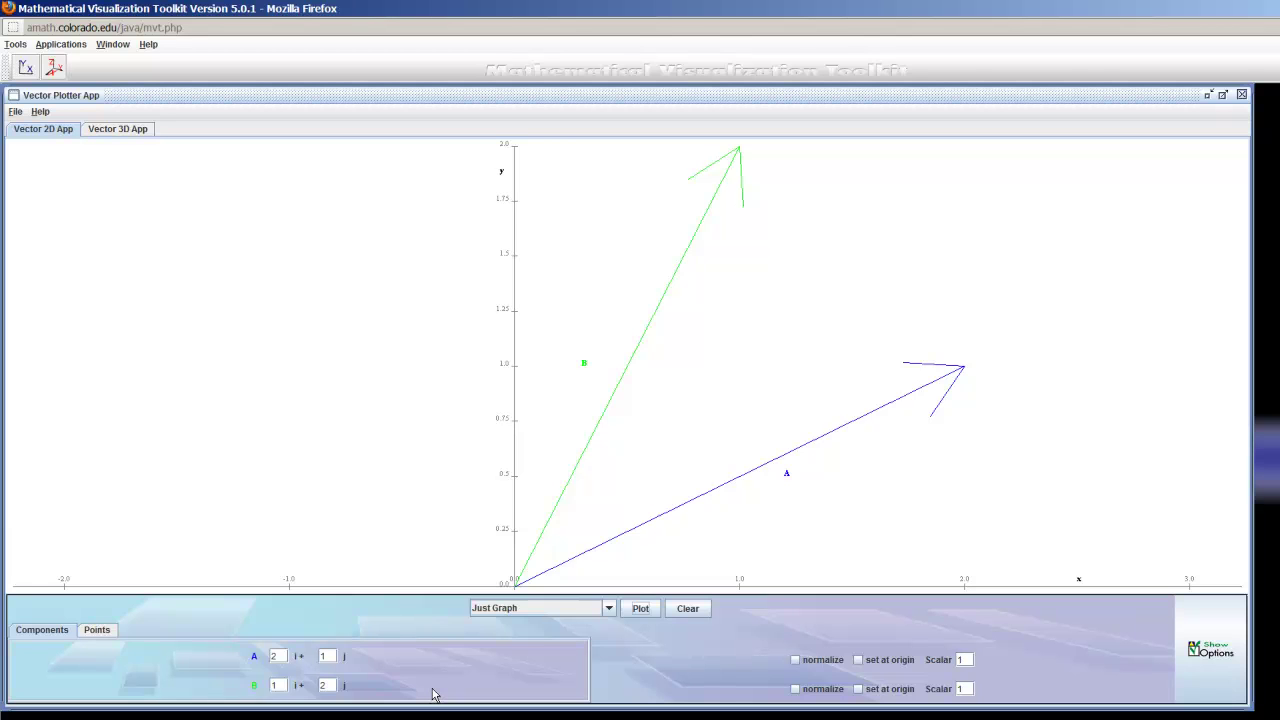
{"action": "left_click", "coordinate": [796, 661]}
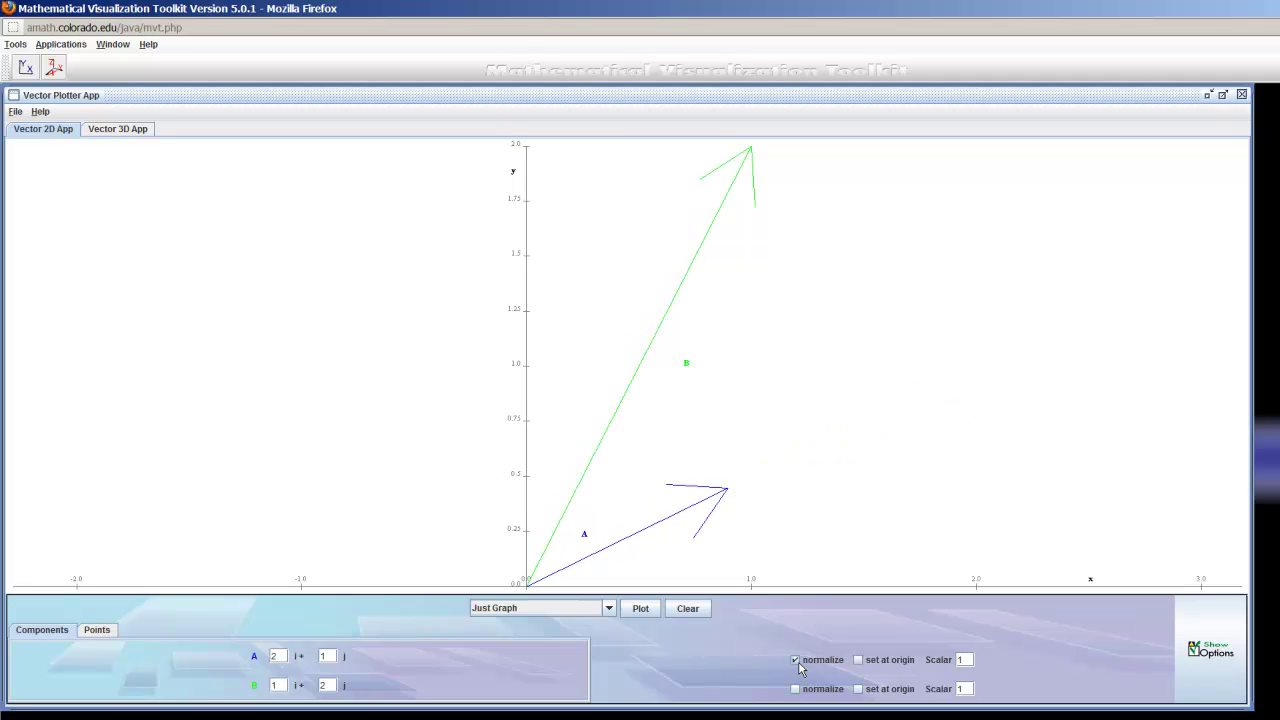
{"action": "left_click", "coordinate": [796, 661]}
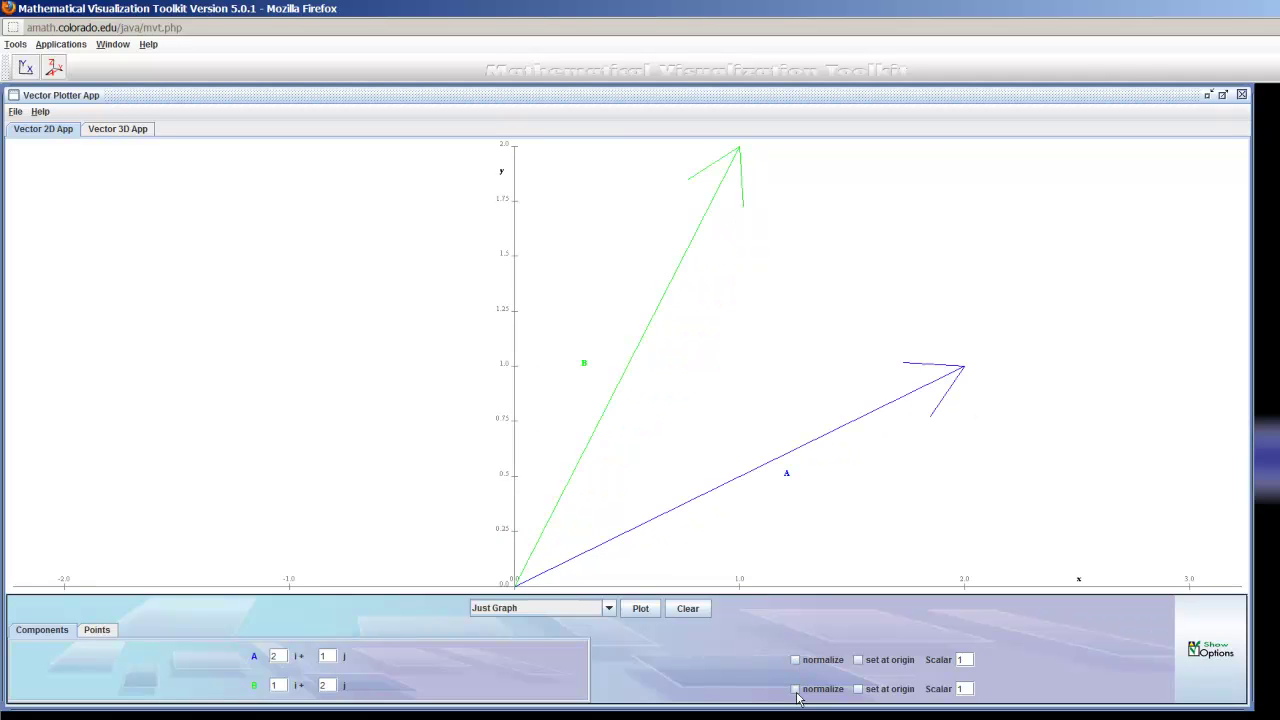
{"action": "left_click", "coordinate": [796, 689]}
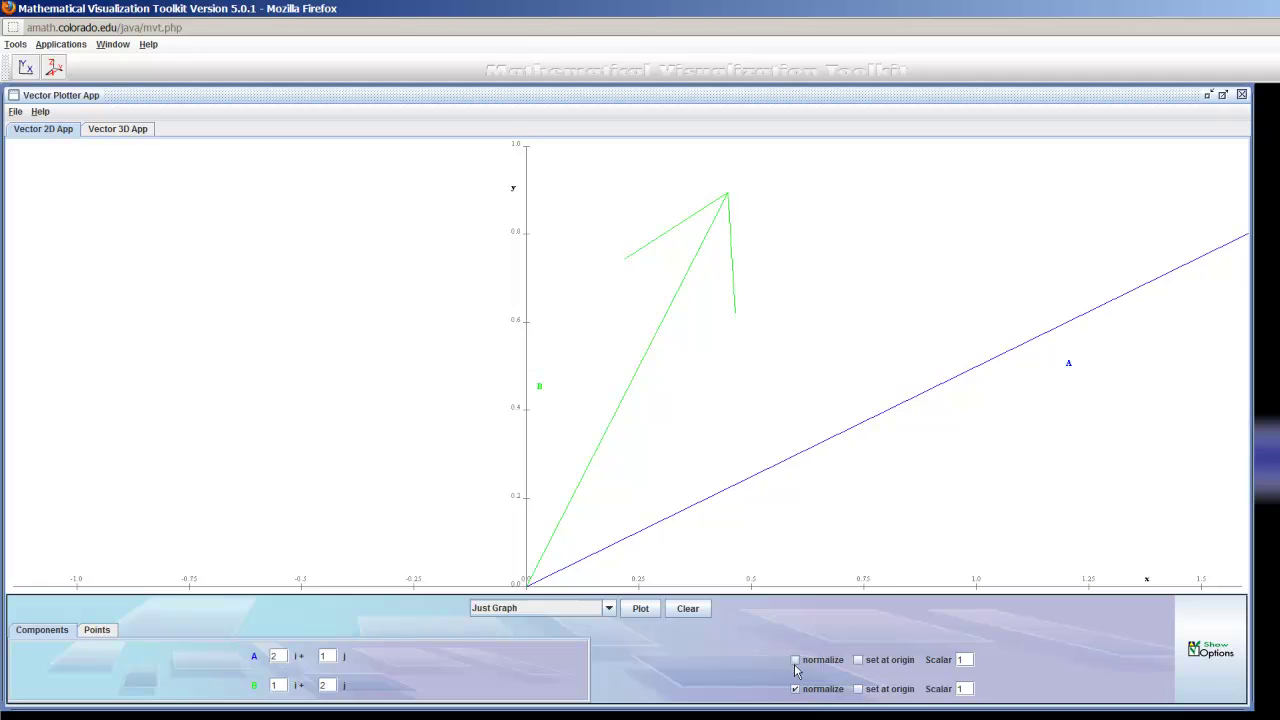
{"action": "left_click", "coordinate": [796, 661]}
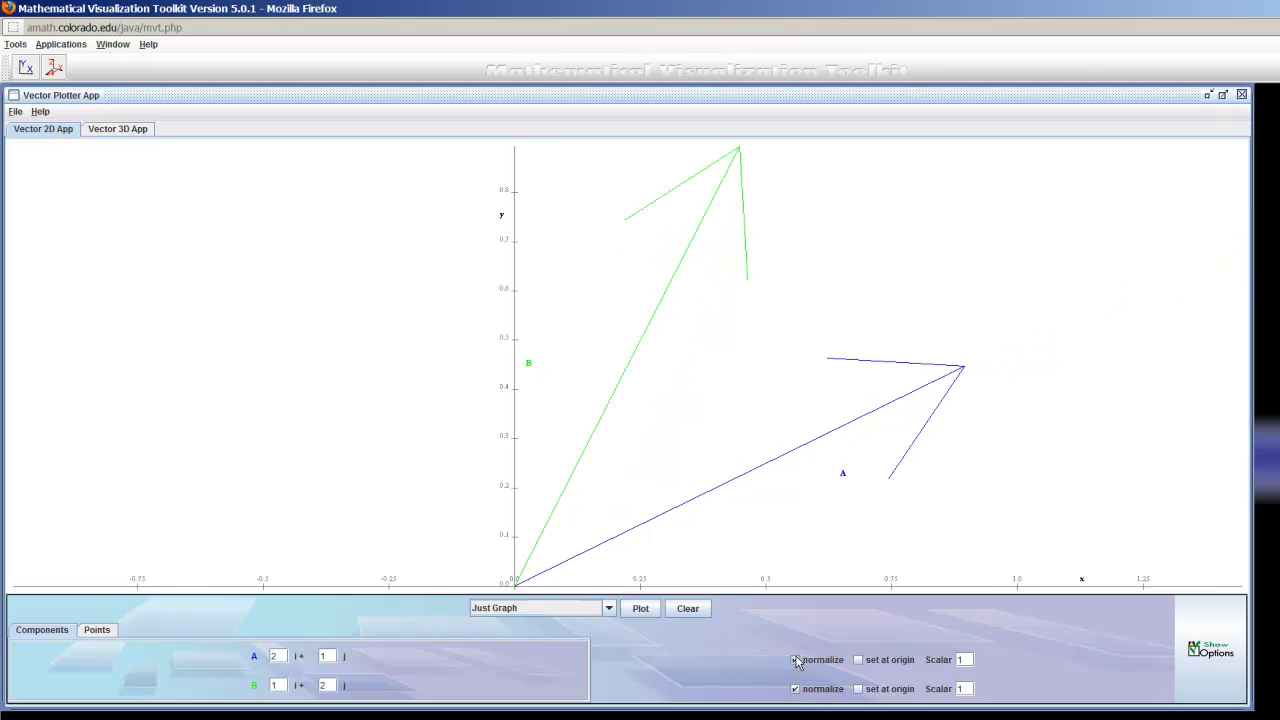
{"action": "left_click", "coordinate": [796, 661]}
{"action": "left_click", "coordinate": [796, 689]}
{"action": "left_click", "coordinate": [963, 660]}
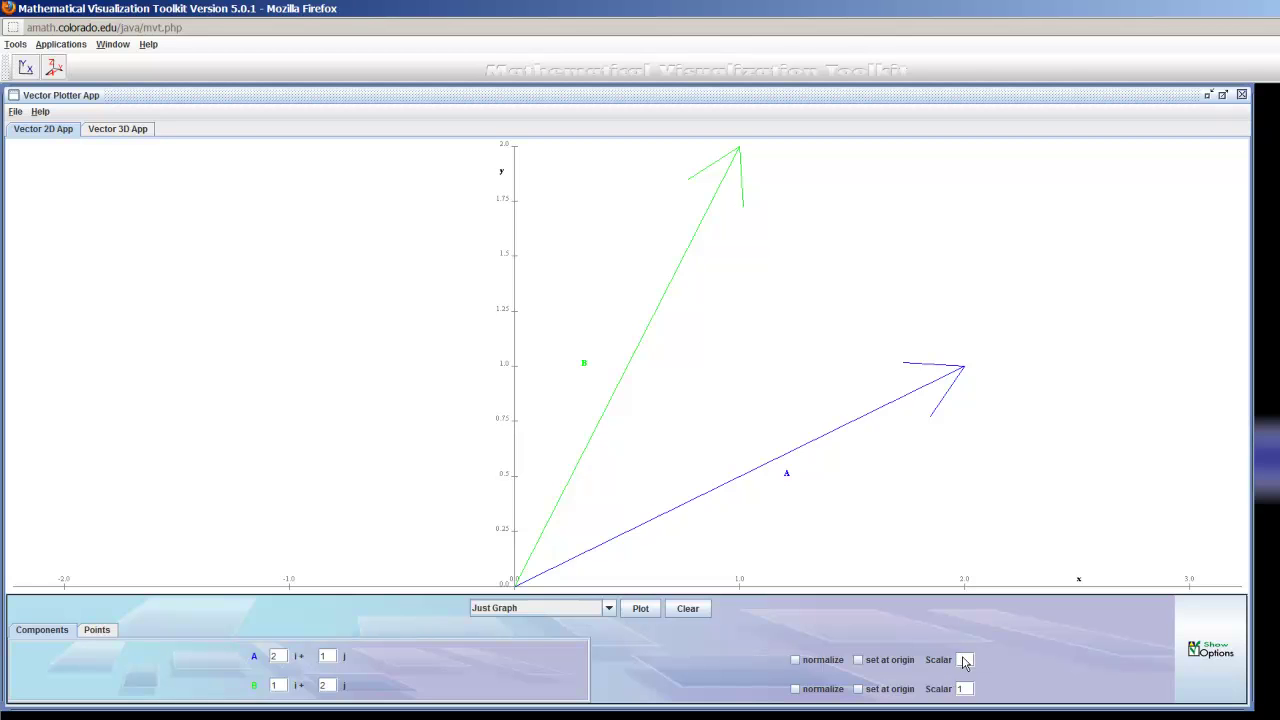
Replot with A scaled by 2, then B scaled by -3, and begin resetting both scale factors
{"action": "left_click", "coordinate": [641, 609]}
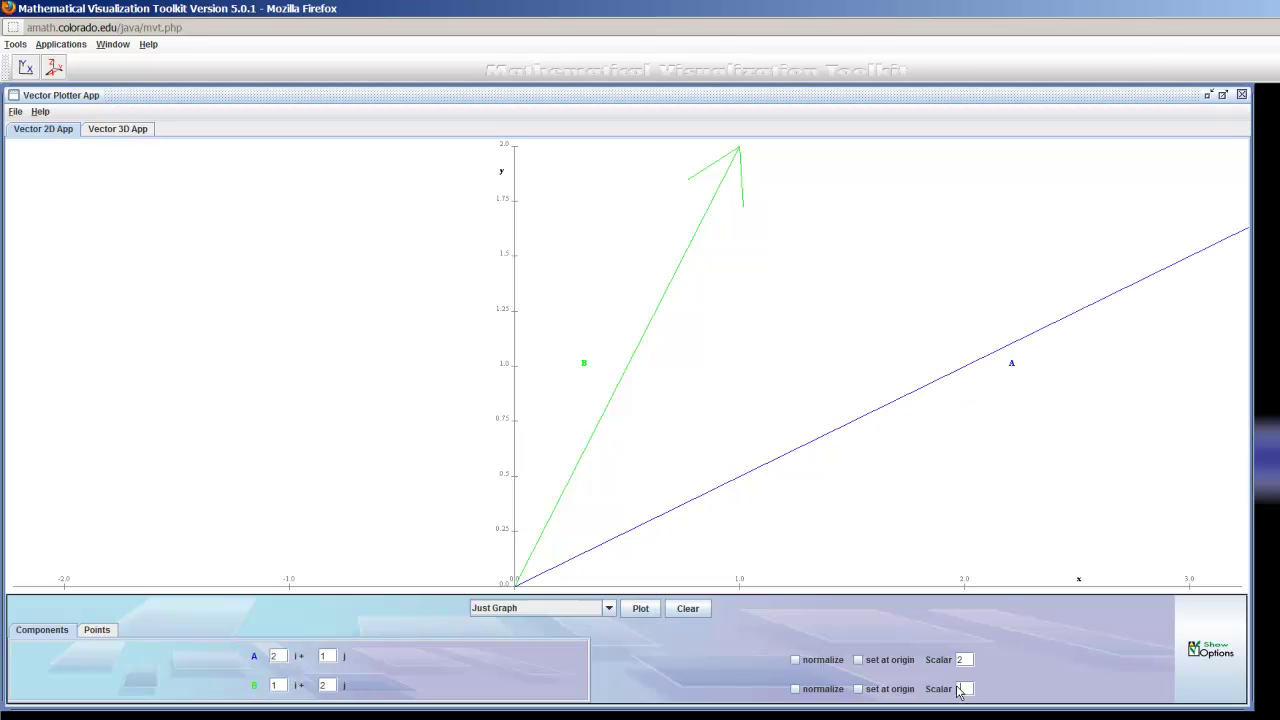
{"action": "left_click", "coordinate": [641, 609]}
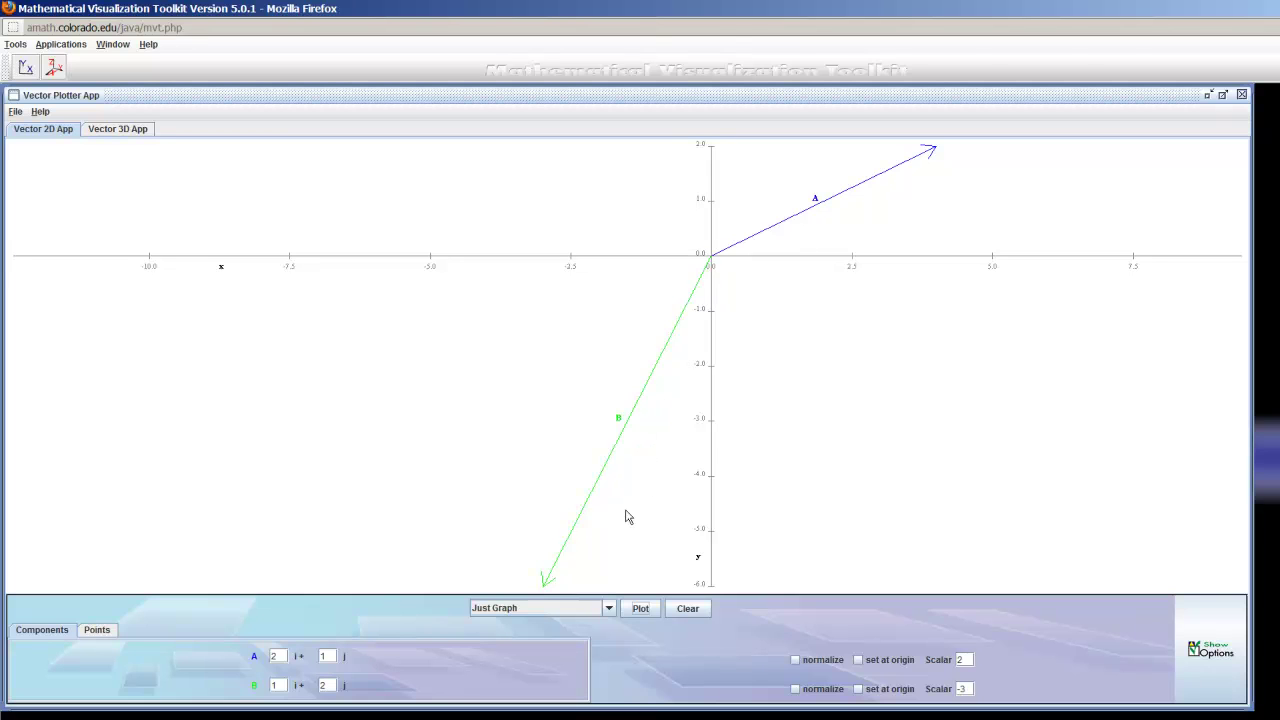
{"action": "left_click", "coordinate": [966, 662]}
{"action": "double_click", "coordinate": [963, 688]}
Reset B's scale to 1 and replot, then show A+B (3i + 3j) and A−B (1i − 1j)
{"action": "type", "text": "1"}
{"action": "left_click", "coordinate": [640, 608]}
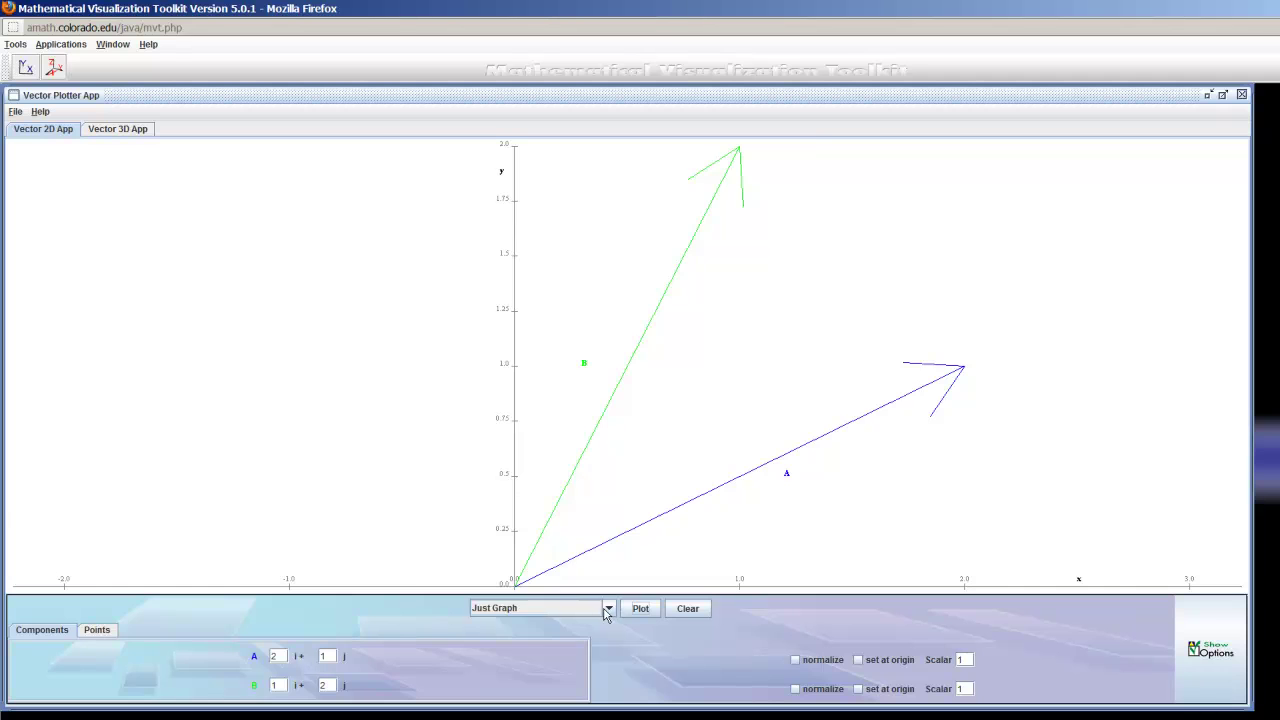
{"action": "left_click", "coordinate": [607, 610]}
{"action": "left_click", "coordinate": [601, 630]}
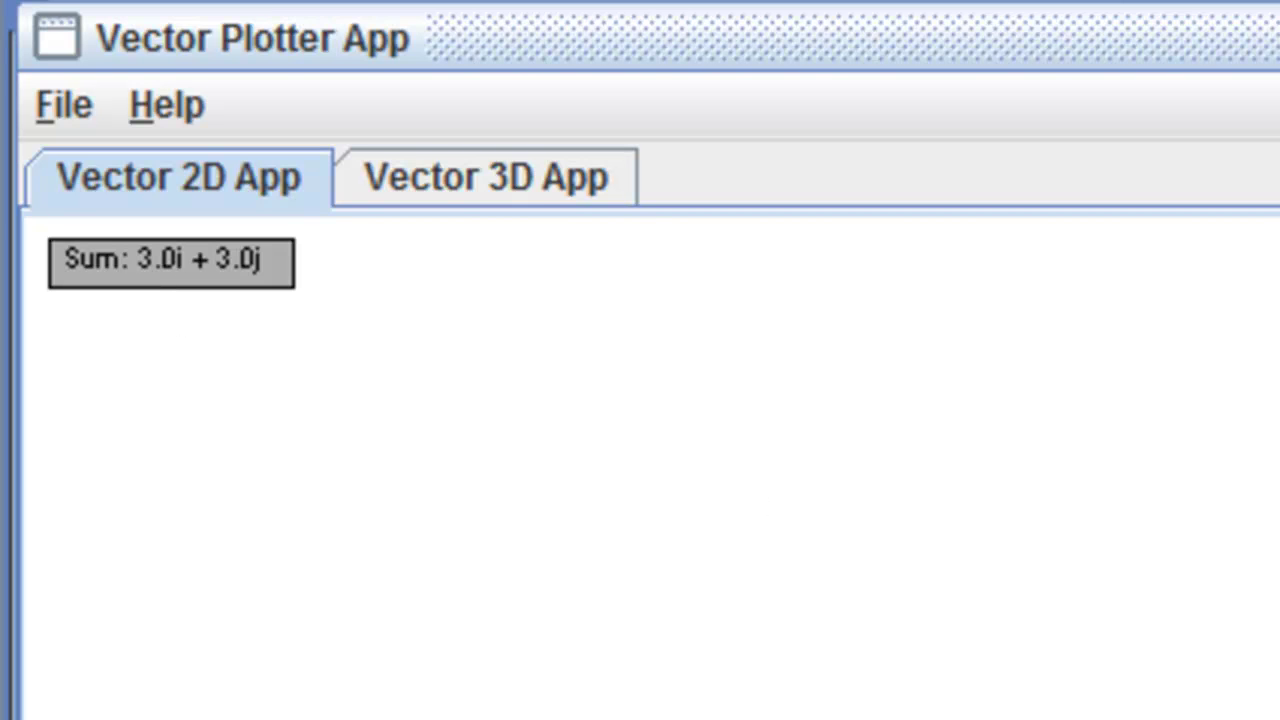
{"action": "left_click", "coordinate": [548, 615]}
{"action": "left_click", "coordinate": [583, 658]}
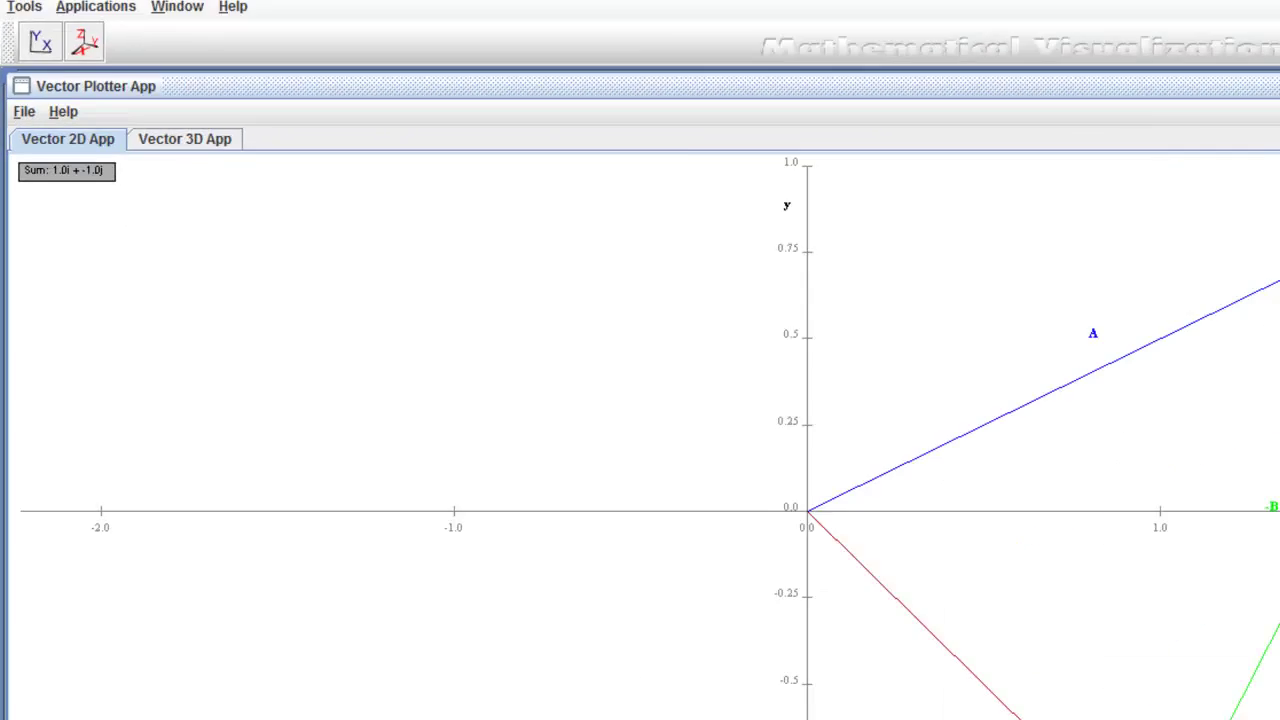
Show the dot product (4.00), then project A onto B (0.8i + 1.6j) and B onto A (1.6i + 0.8j)
{"action": "left_click", "coordinate": [954, 719]}
{"action": "left_click", "coordinate": [818, 719]}
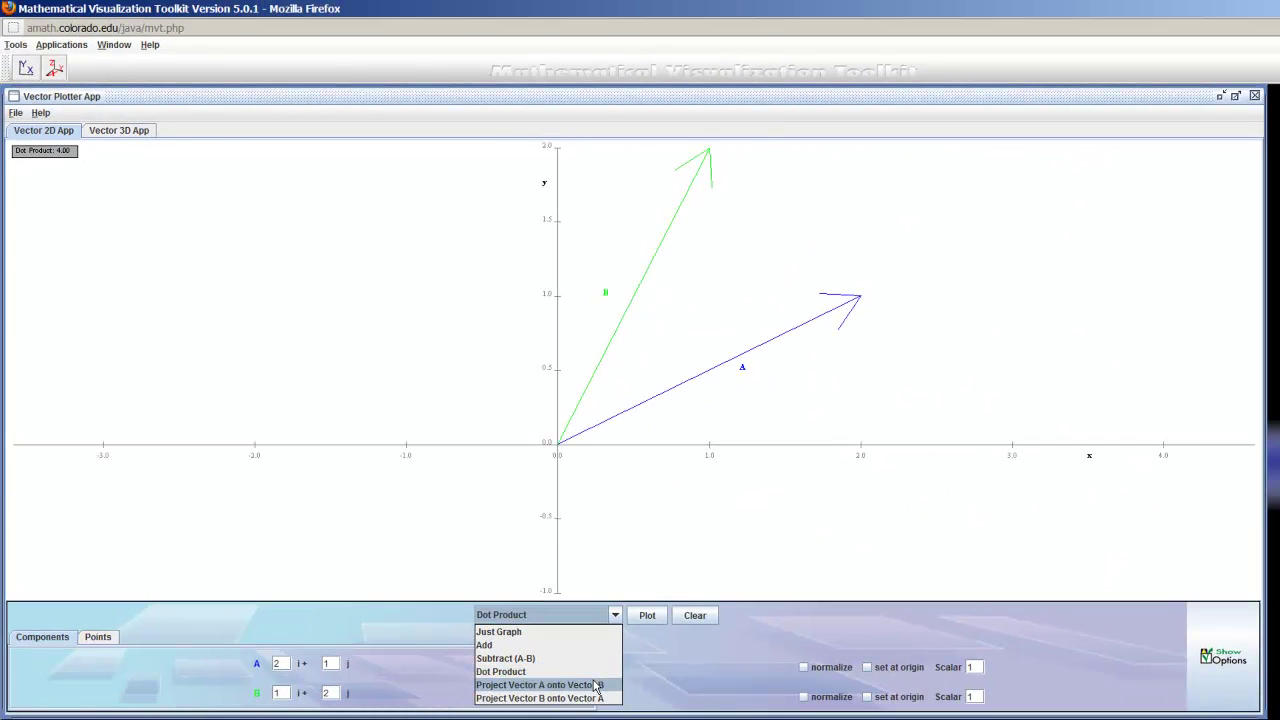
{"action": "left_click", "coordinate": [596, 685]}
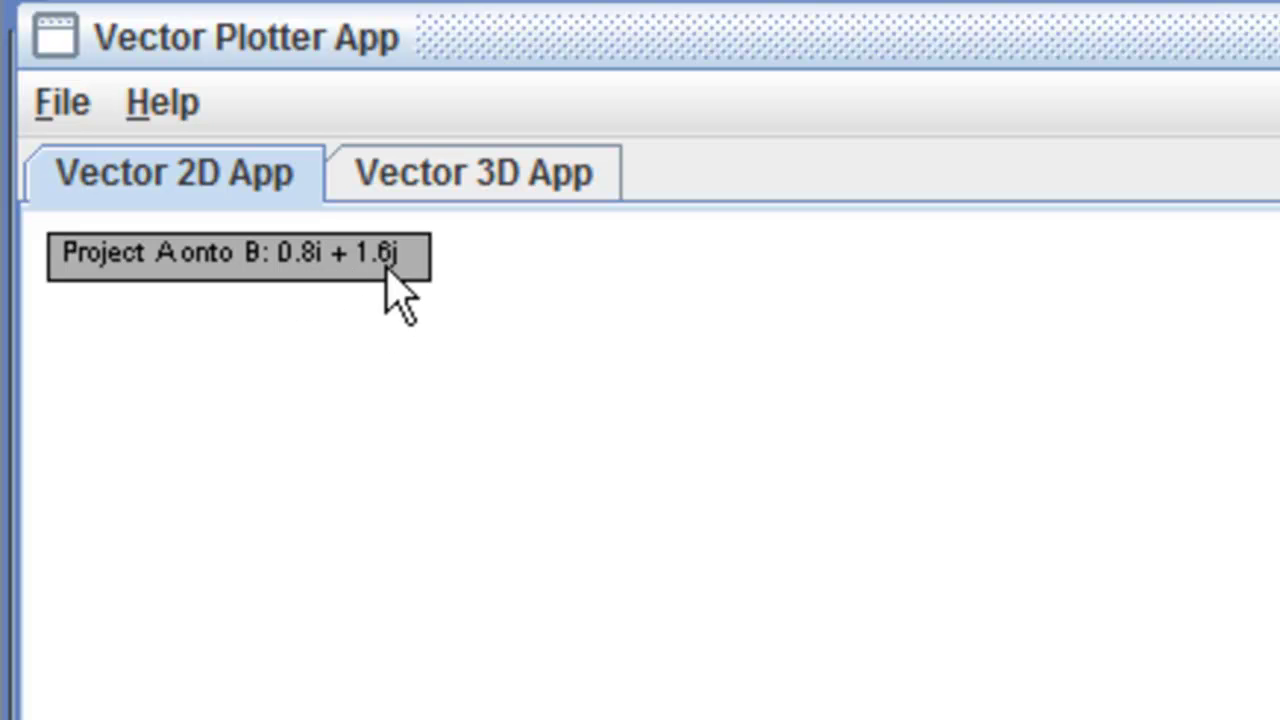
{"action": "left_click", "coordinate": [617, 617]}
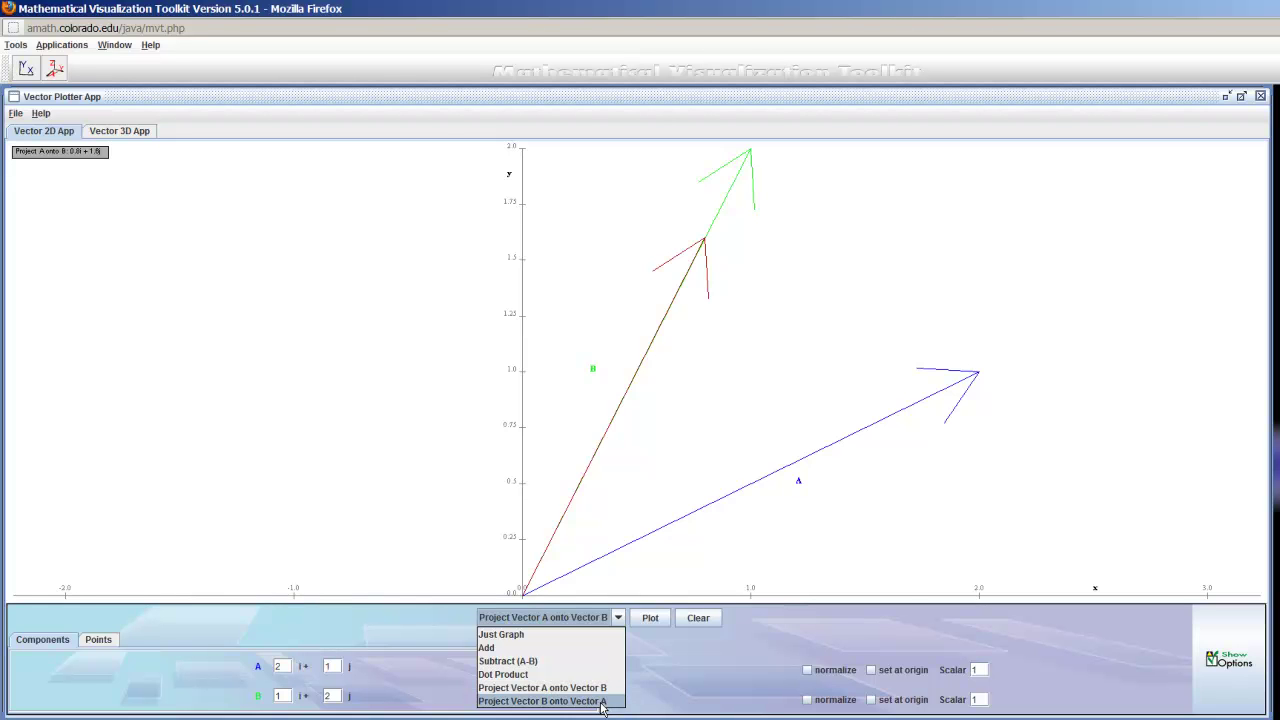
{"action": "left_click", "coordinate": [604, 702]}
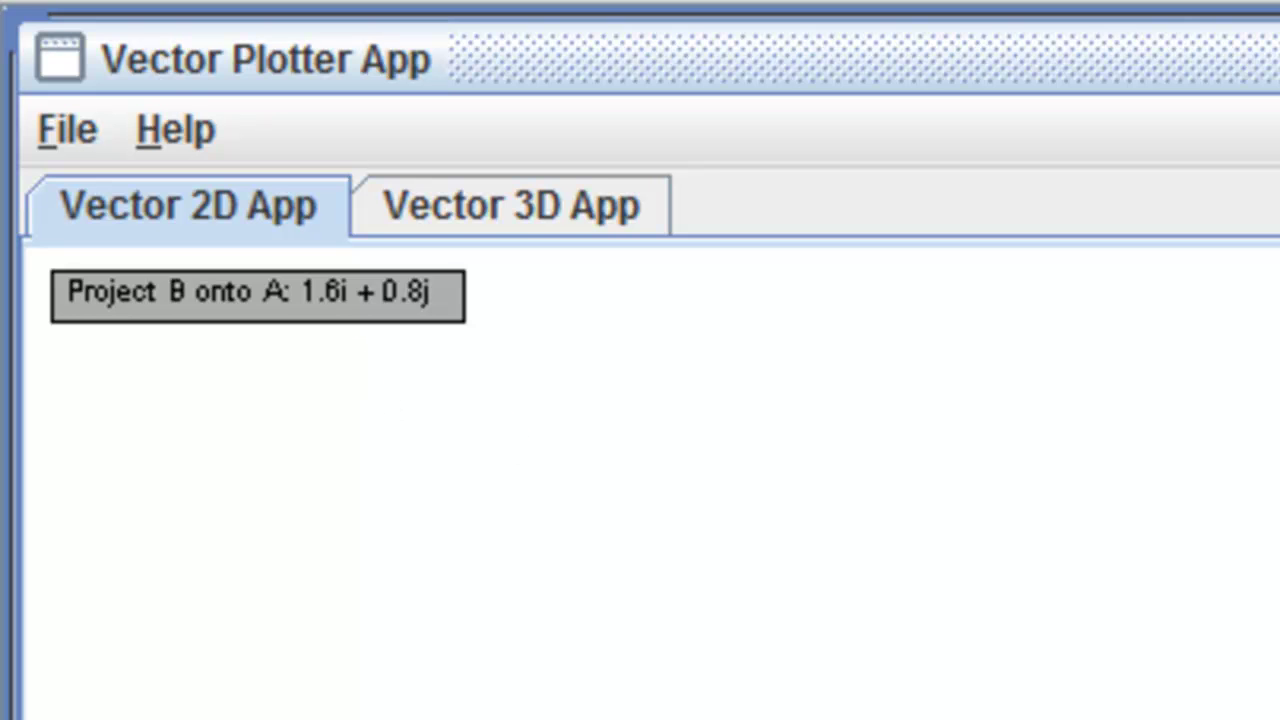
Switch the operation between projecting A onto B and projecting B onto A
{"action": "left_click", "coordinate": [545, 618]}
{"action": "left_click", "coordinate": [575, 693]}
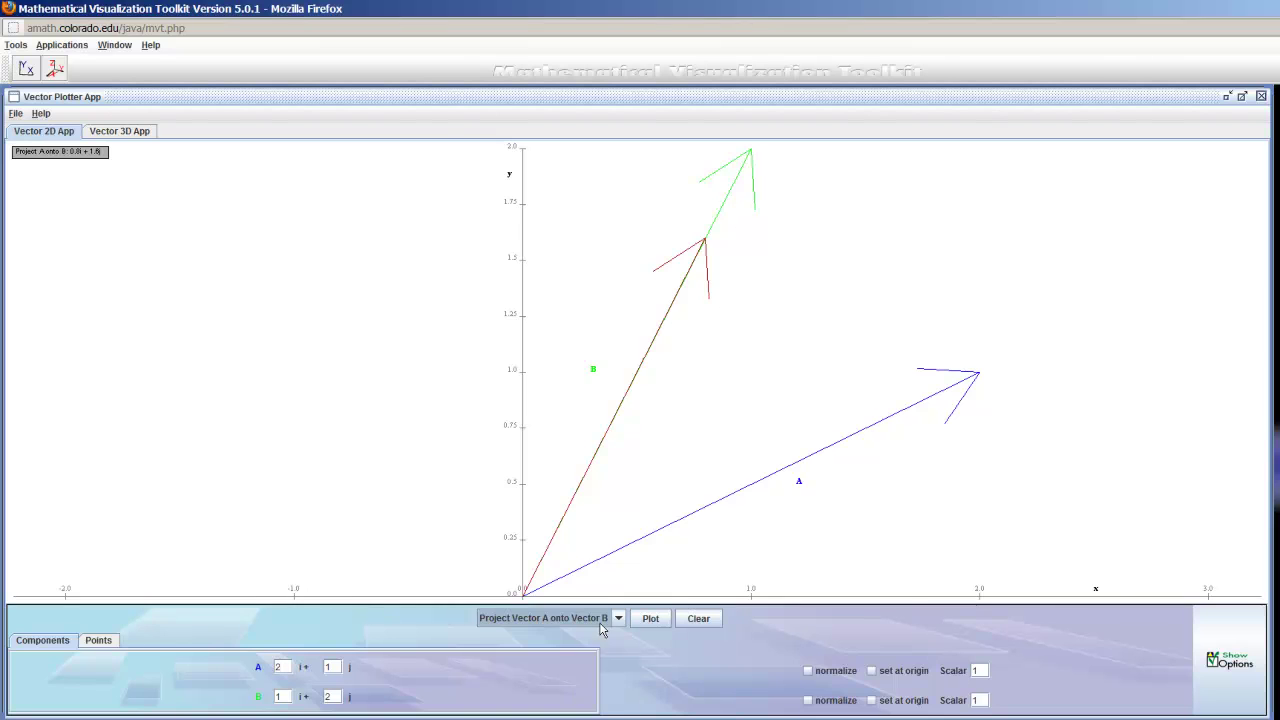
{"action": "left_click", "coordinate": [602, 625]}
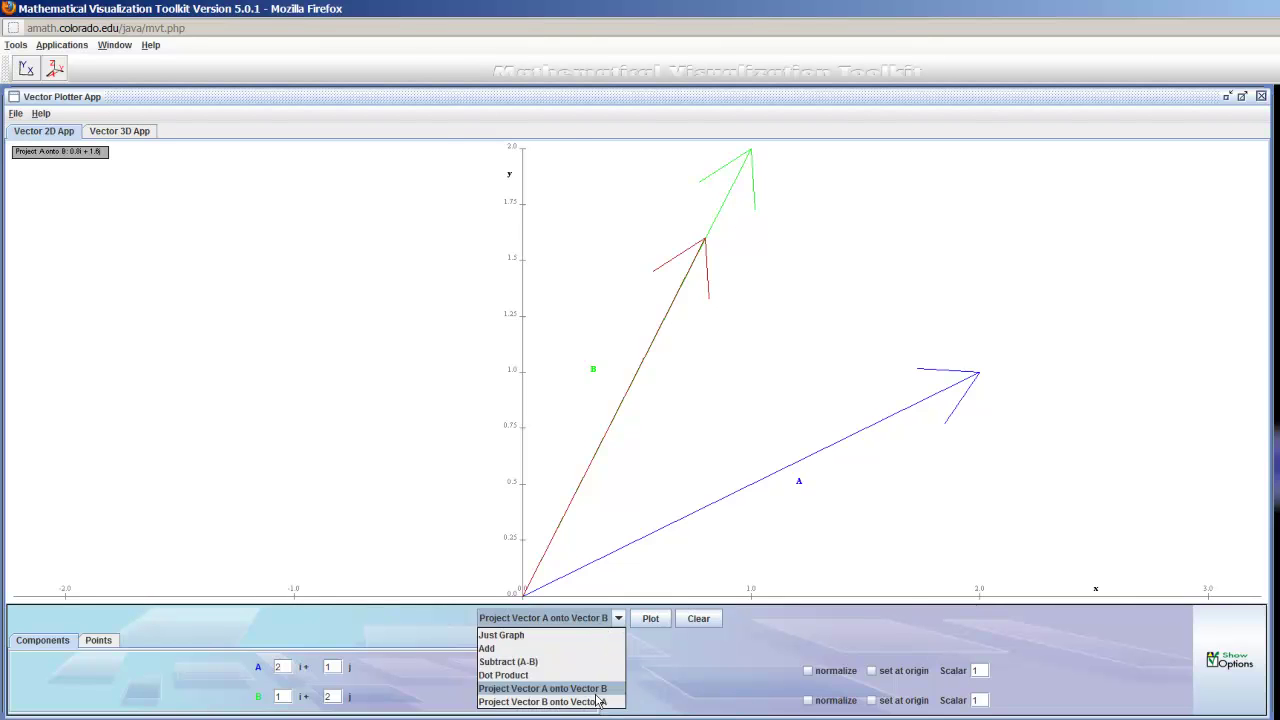
{"action": "left_click", "coordinate": [596, 703]}
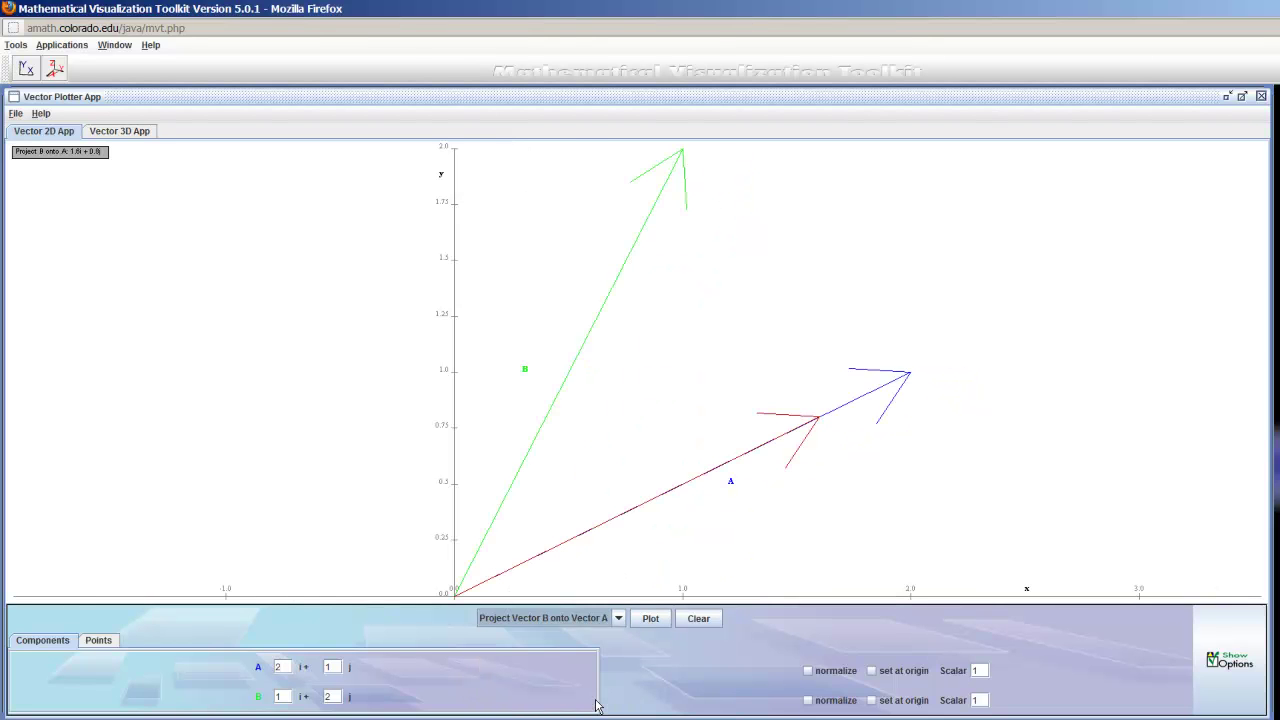
Normalize vectors A and B, briefly toggling set-at-origin for A on and off
{"action": "left_click", "coordinate": [809, 671]}
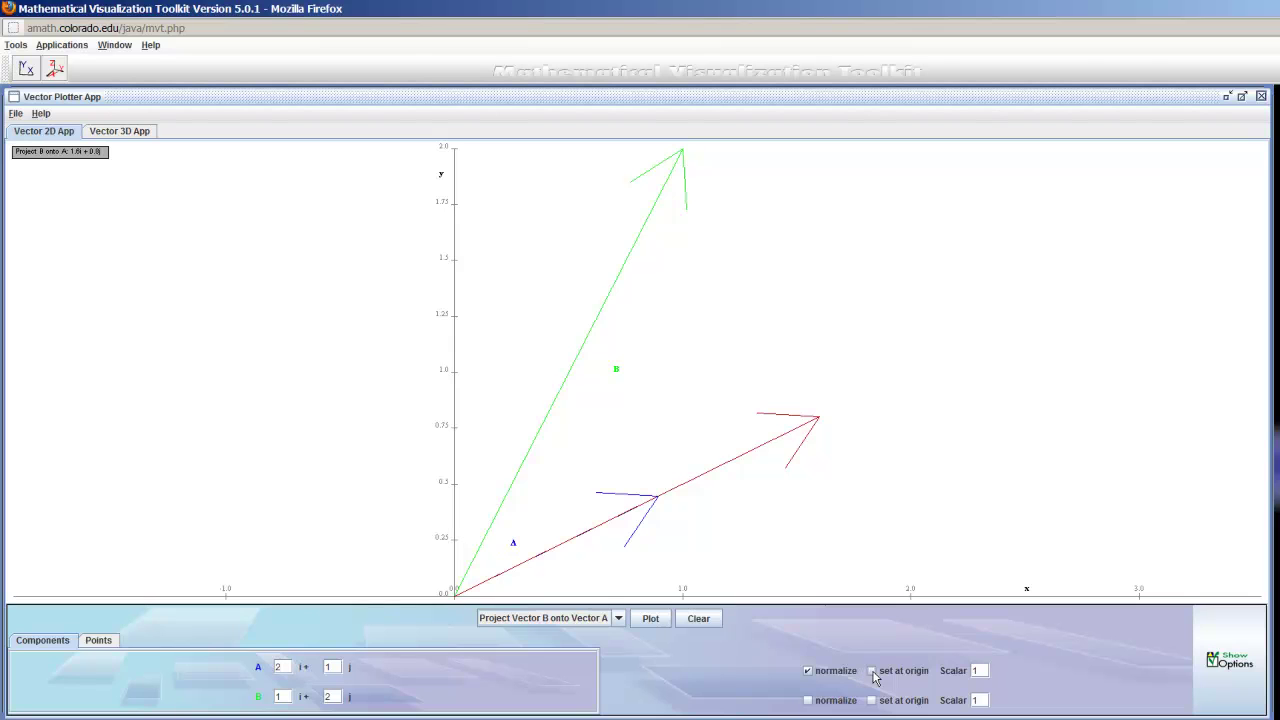
{"action": "left_click", "coordinate": [872, 672]}
{"action": "left_click", "coordinate": [809, 701]}
{"action": "left_click", "coordinate": [871, 671]}
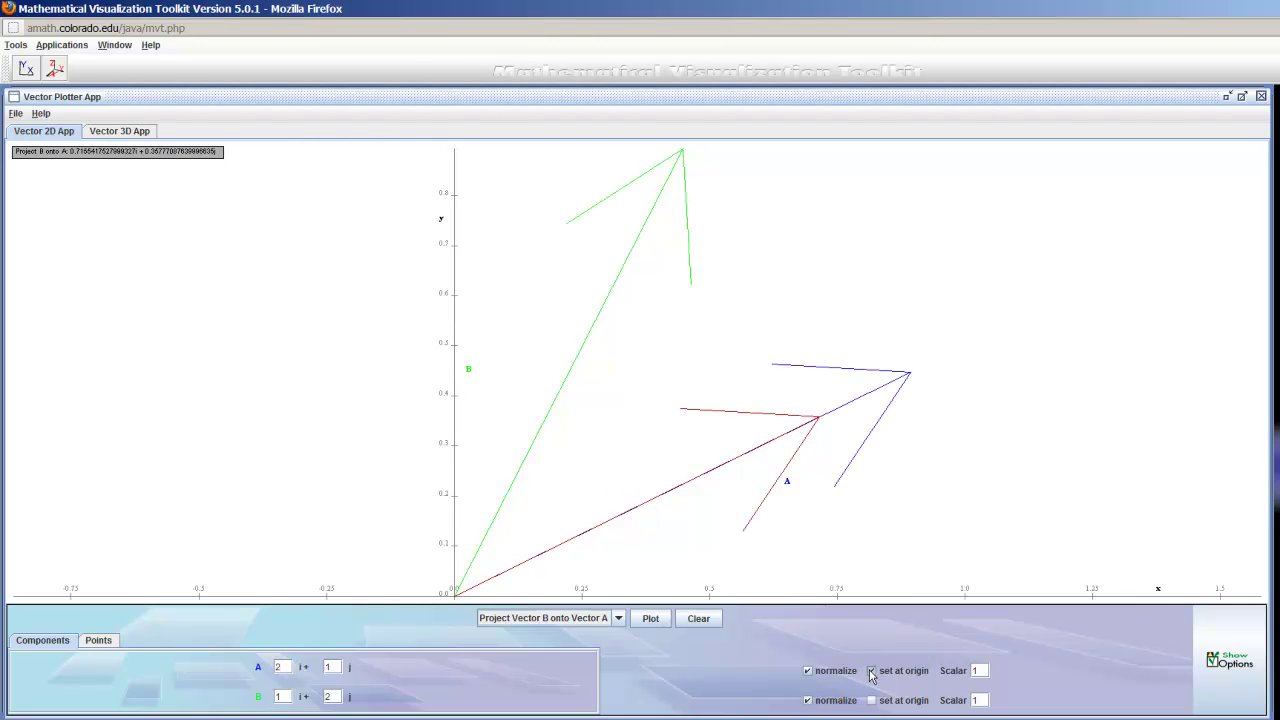
Show the normalized projection of A onto B, then return to graphing only A and B
{"action": "left_click", "coordinate": [621, 617]}
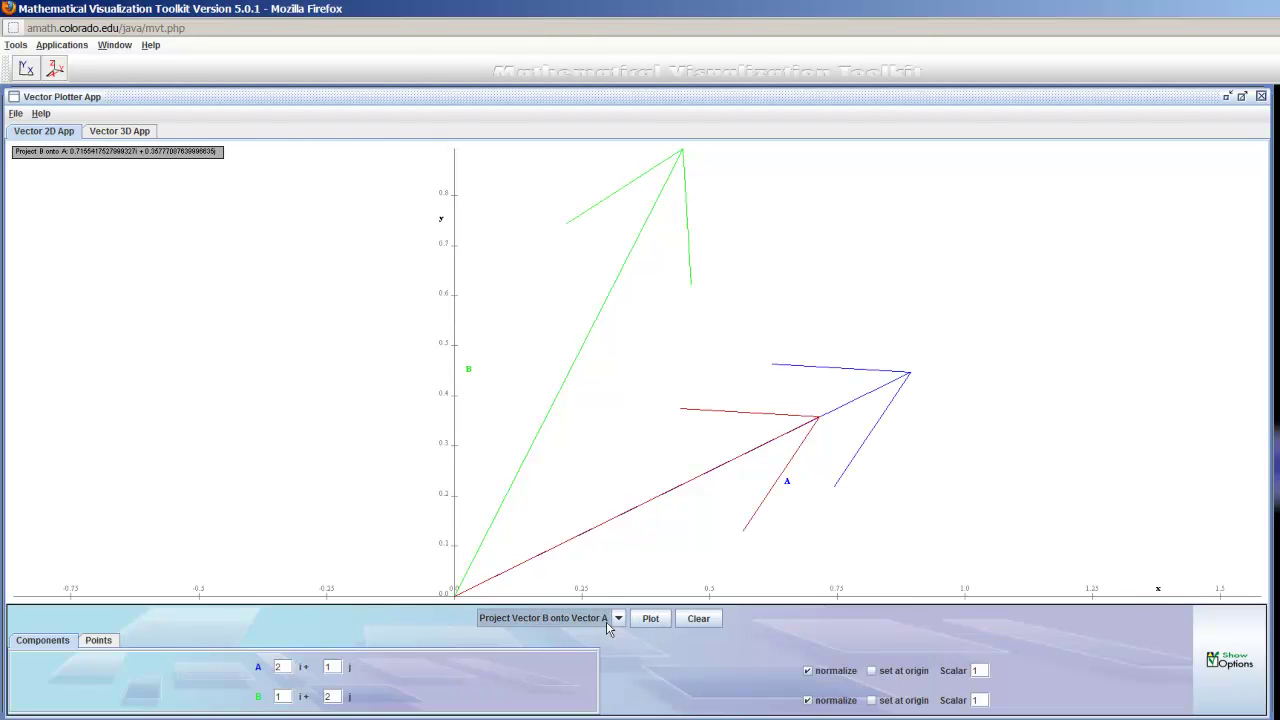
{"action": "left_click", "coordinate": [597, 695]}
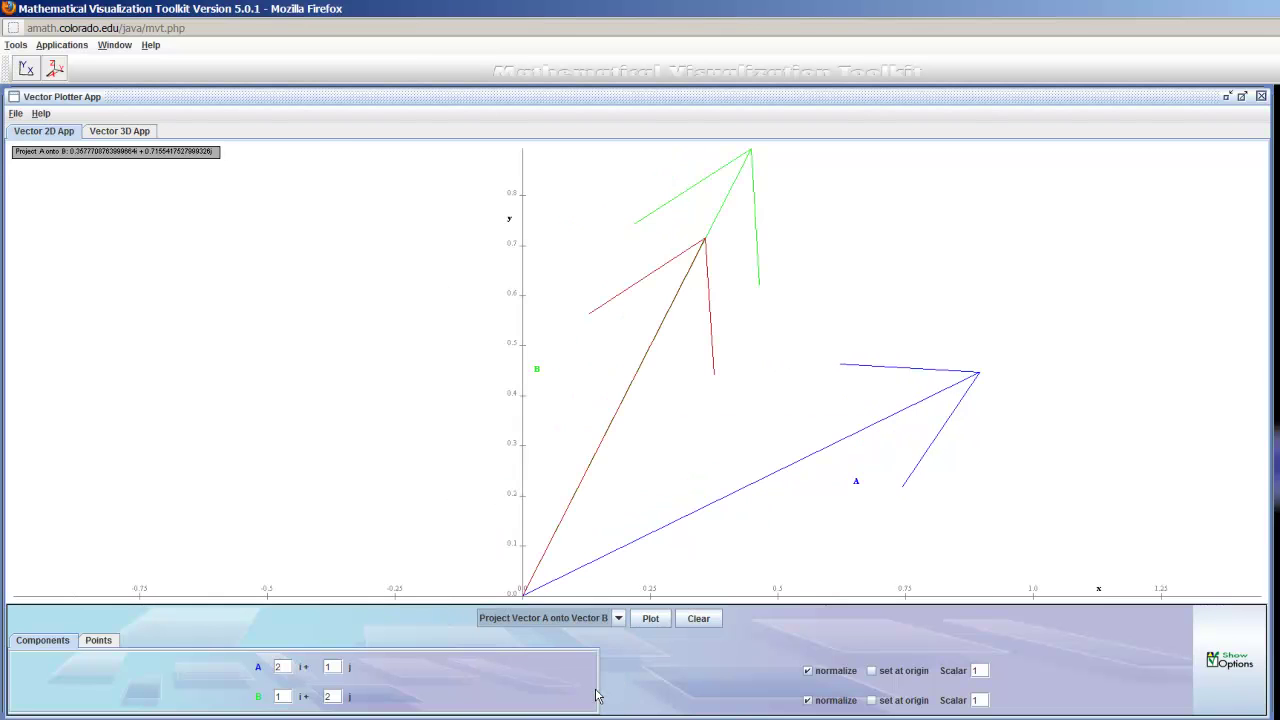
{"action": "left_click", "coordinate": [617, 618]}
{"action": "left_click", "coordinate": [600, 631]}
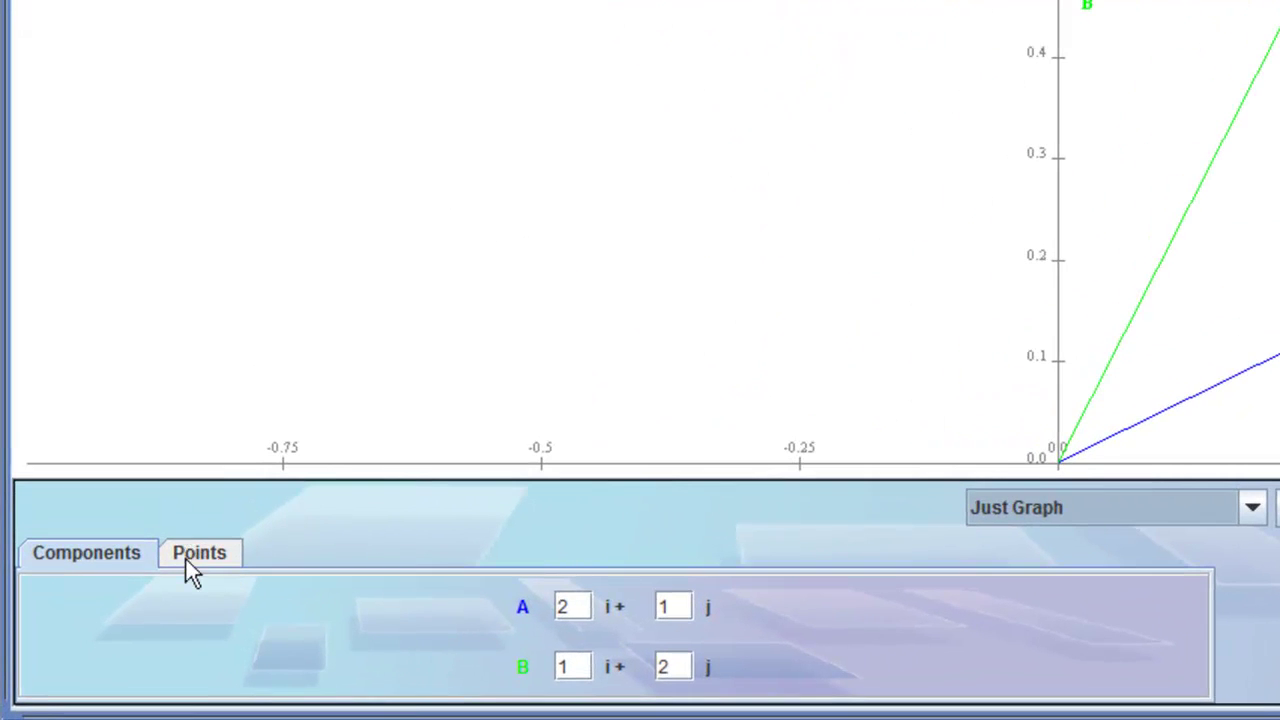
In the Points entry fields, define vector A from (1, -2) to (1, 1)
{"action": "left_click", "coordinate": [193, 566]}
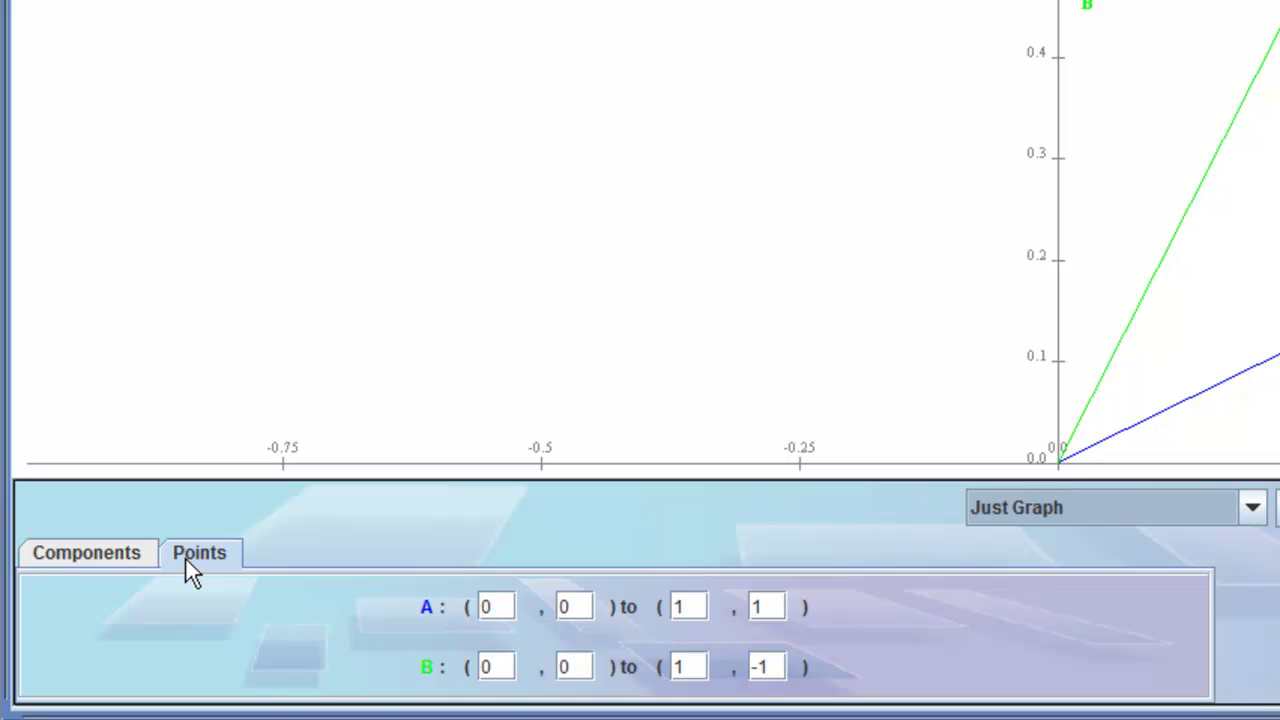
{"action": "left_click", "coordinate": [499, 618]}
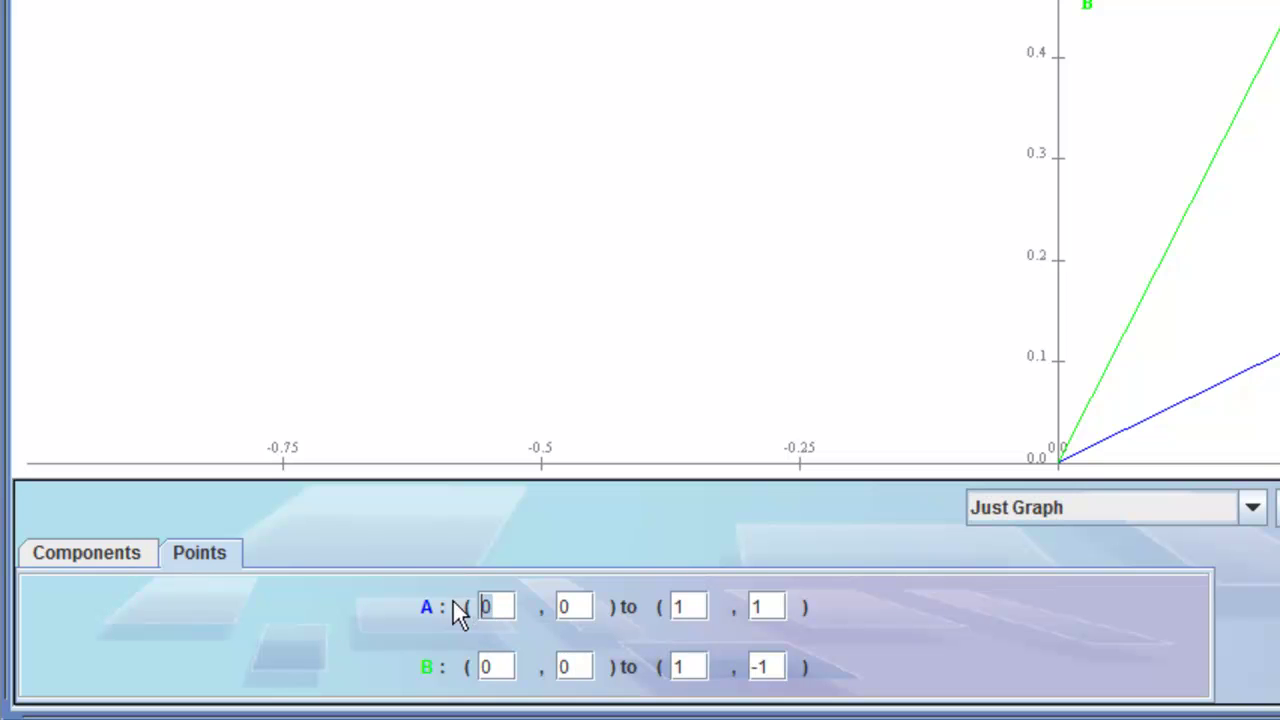
{"action": "type", "text": "1"}
{"action": "type", "text": "-2"}
{"action": "key", "text": "Delete"}
Set point B's starting x to -3 and clear its old ending x value
{"action": "left_click", "coordinate": [495, 668]}
{"action": "key", "text": "BackSpace"}
{"action": "type", "text": "-3"}
{"action": "left_click", "coordinate": [686, 667]}
{"action": "key", "text": "BackSpace"}
Set B's ending x to 2, plot, compare full-length vectors, then normalize both again
{"action": "type", "text": "2"}
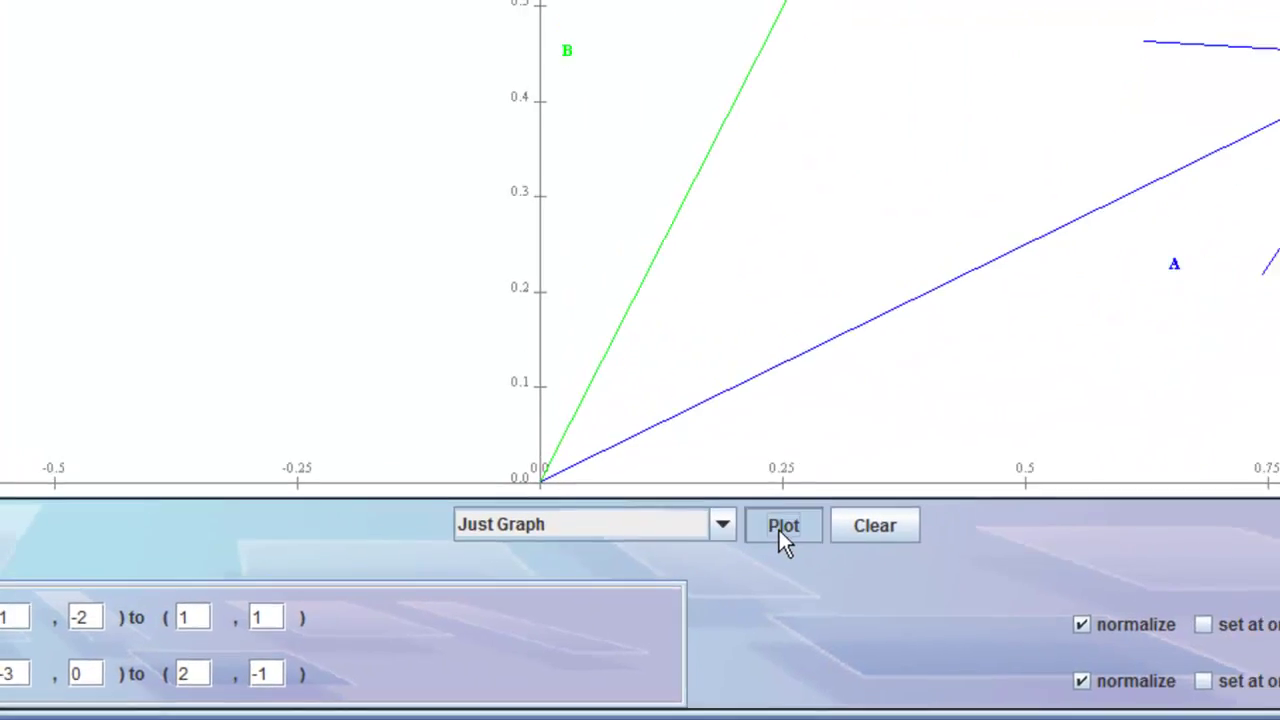
{"action": "left_click", "coordinate": [858, 512]}
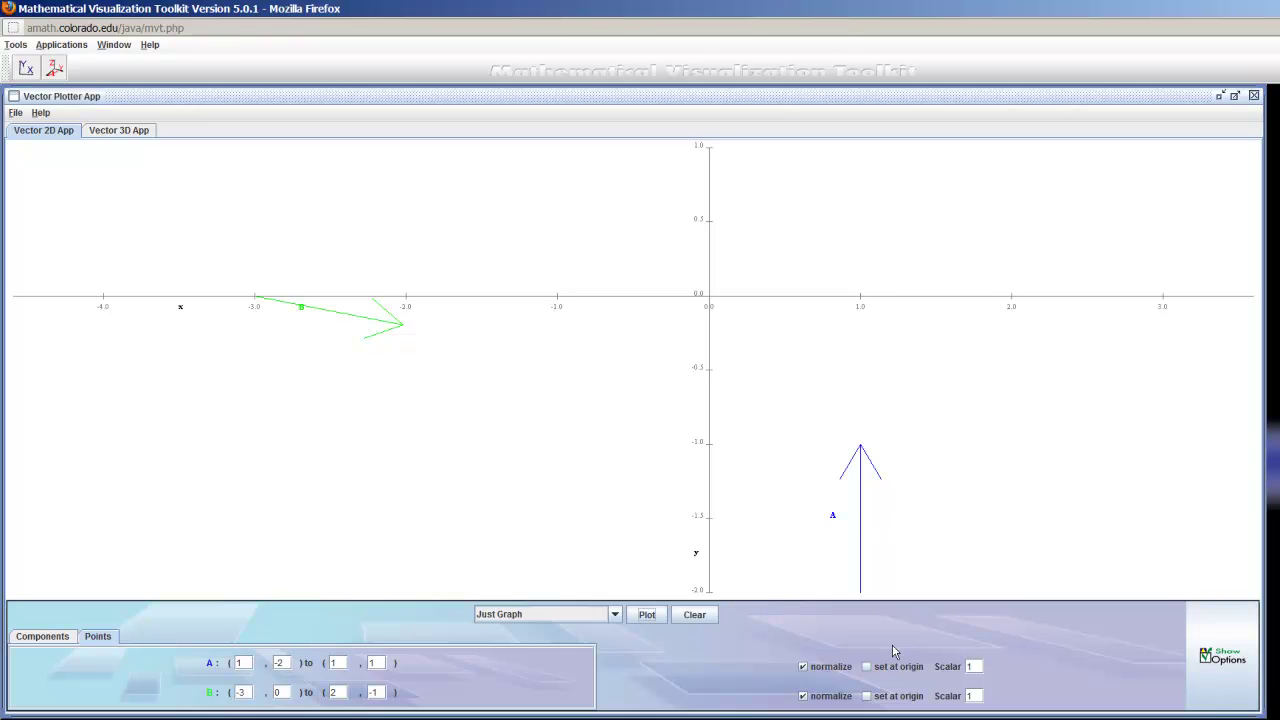
{"action": "left_click", "coordinate": [802, 666]}
{"action": "left_click", "coordinate": [802, 696]}
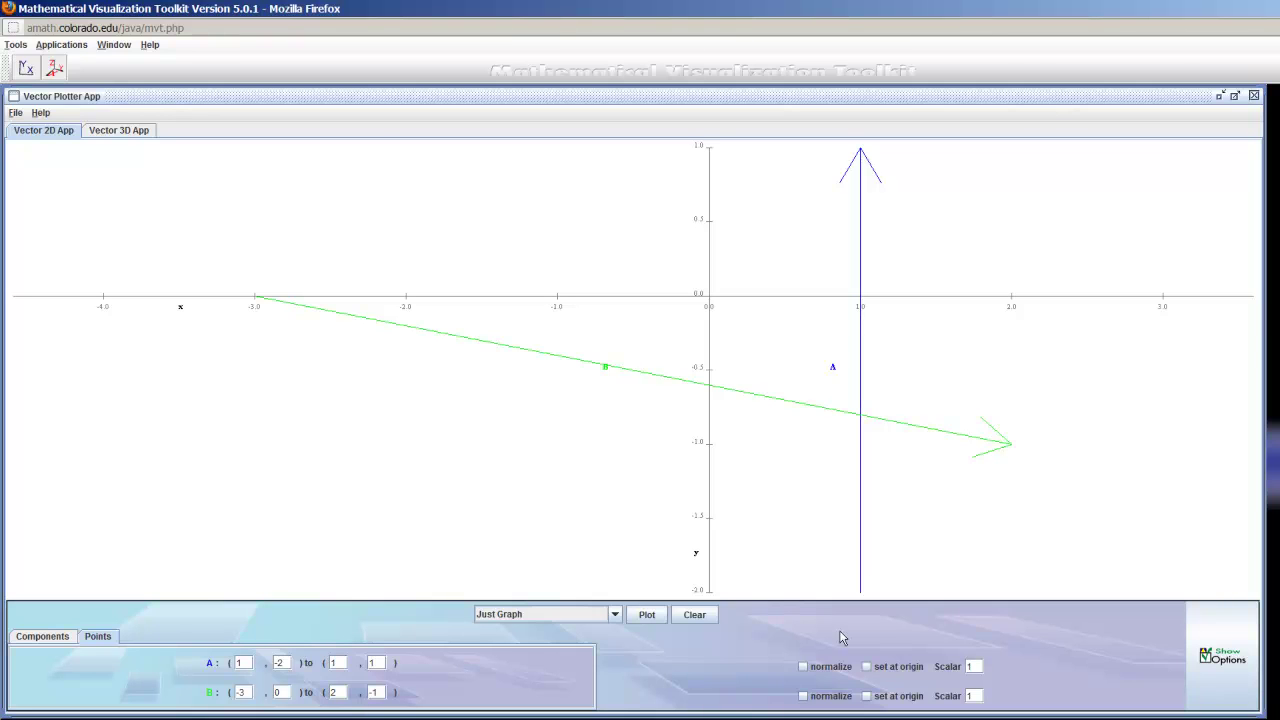
{"action": "left_click", "coordinate": [806, 667]}
{"action": "left_click", "coordinate": [804, 696]}
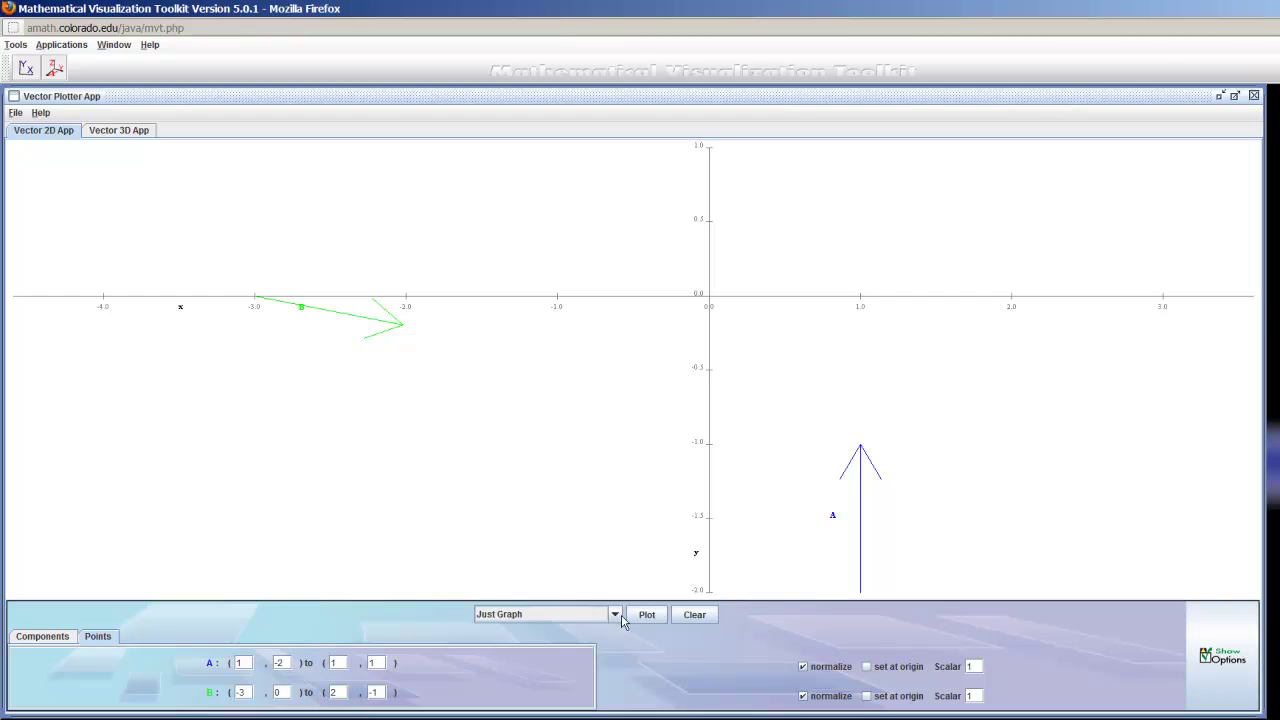
Show the sum A+B, then the difference A−B, of the point-defined vectors
{"action": "left_click", "coordinate": [588, 609]}
{"action": "left_click", "coordinate": [588, 651]}
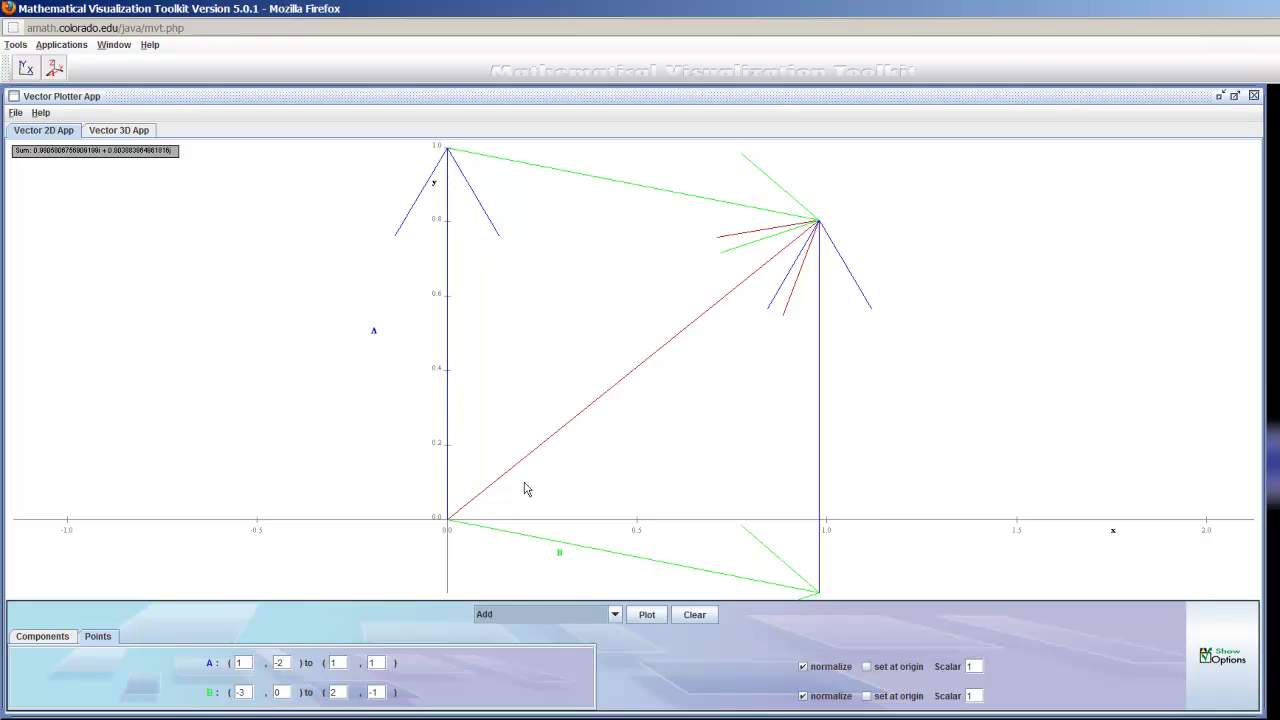
{"action": "left_click", "coordinate": [546, 619]}
{"action": "left_click", "coordinate": [546, 663]}
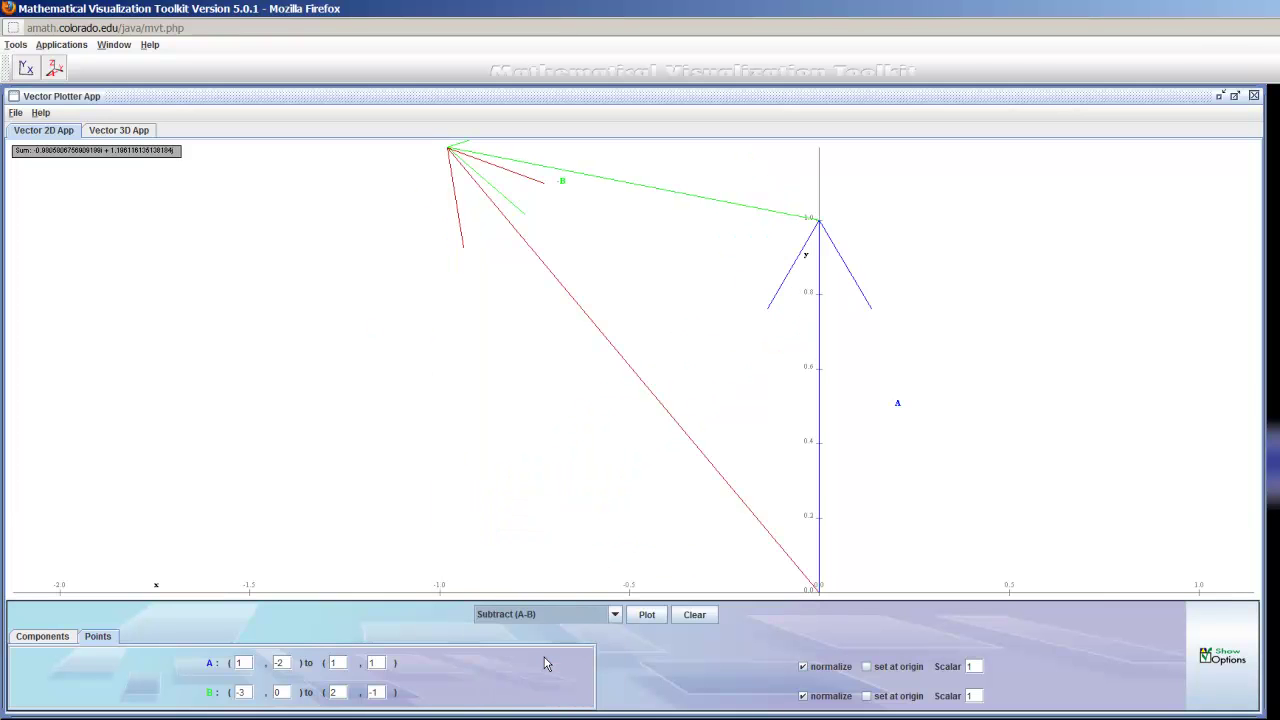
Compute the dot product (0.20 normalized), then un-normalize both vectors to get -3.00
{"action": "left_click", "coordinate": [561, 622]}
{"action": "left_click", "coordinate": [561, 675]}
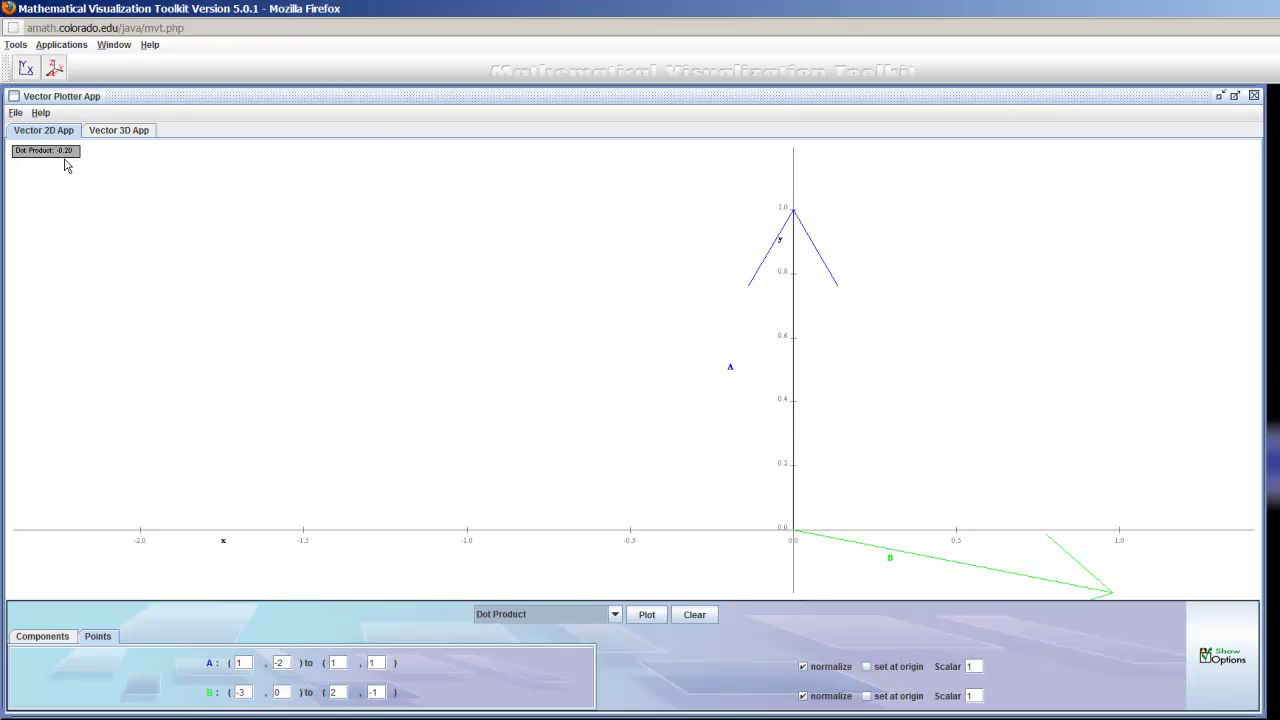
{"action": "left_click", "coordinate": [802, 666]}
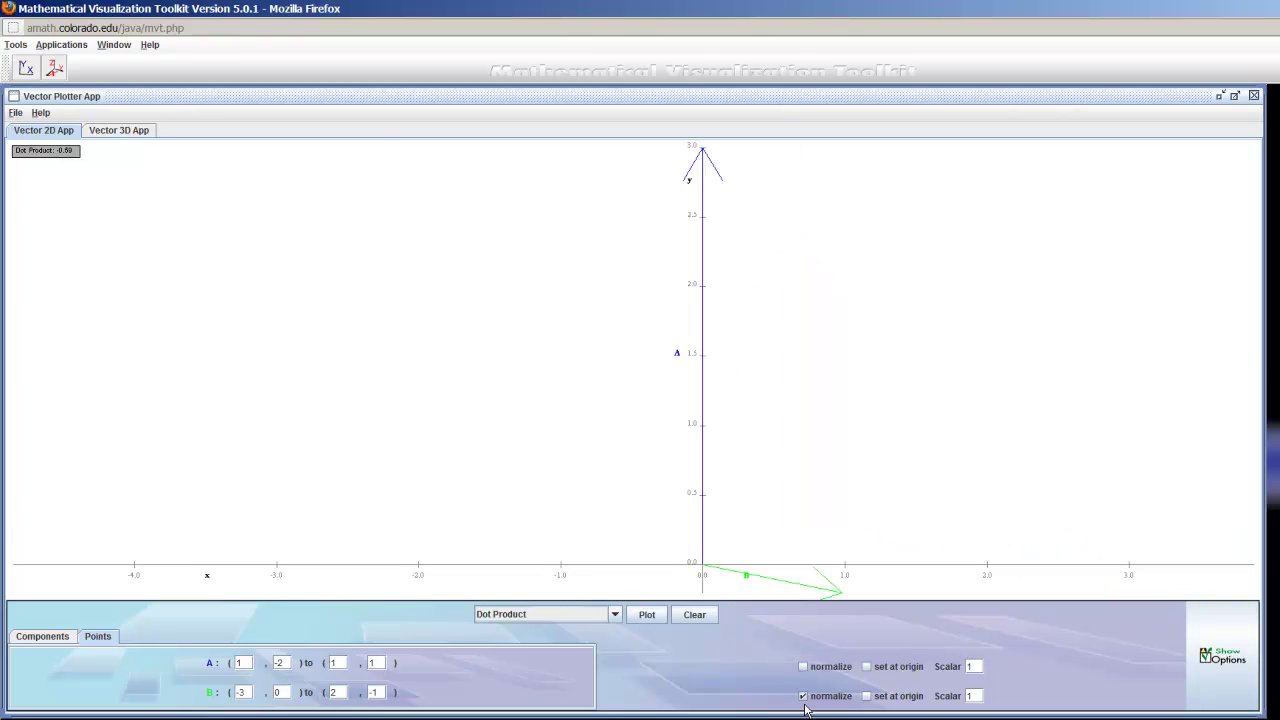
{"action": "left_click", "coordinate": [802, 695]}
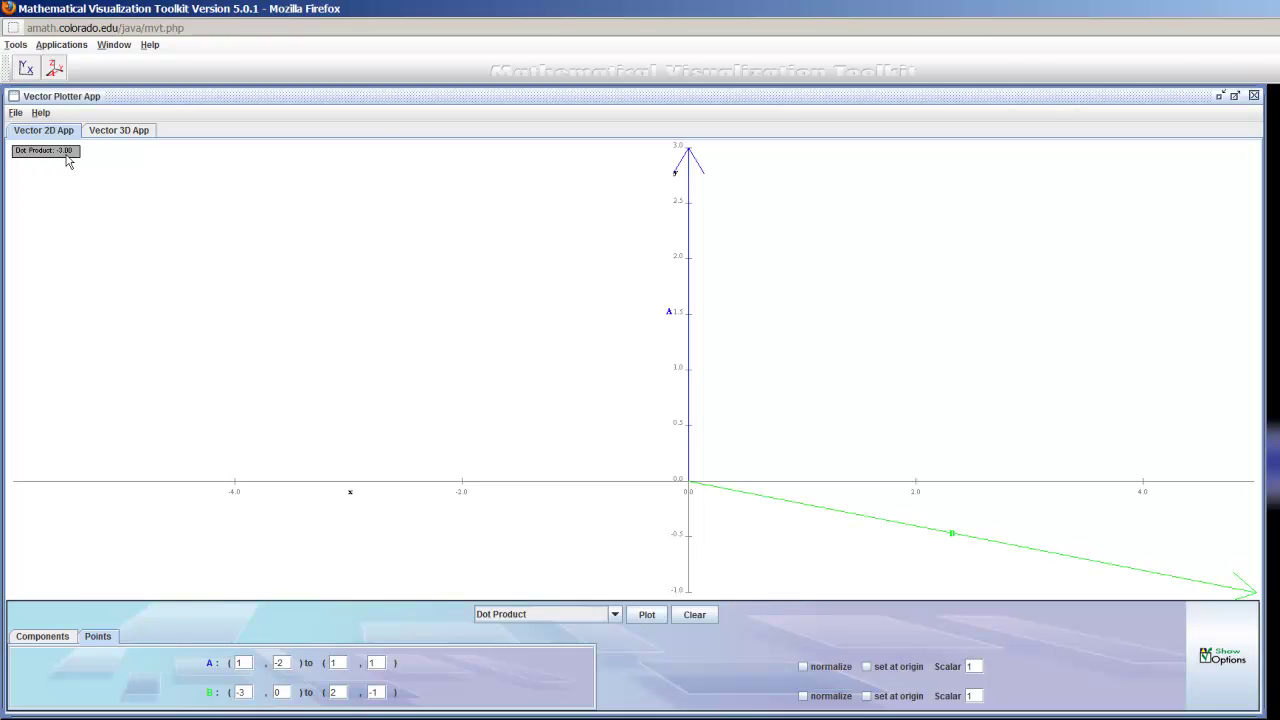
Show projections of A onto B and B onto A (-1.0j), then graph only A and B
{"action": "left_click", "coordinate": [598, 614]}
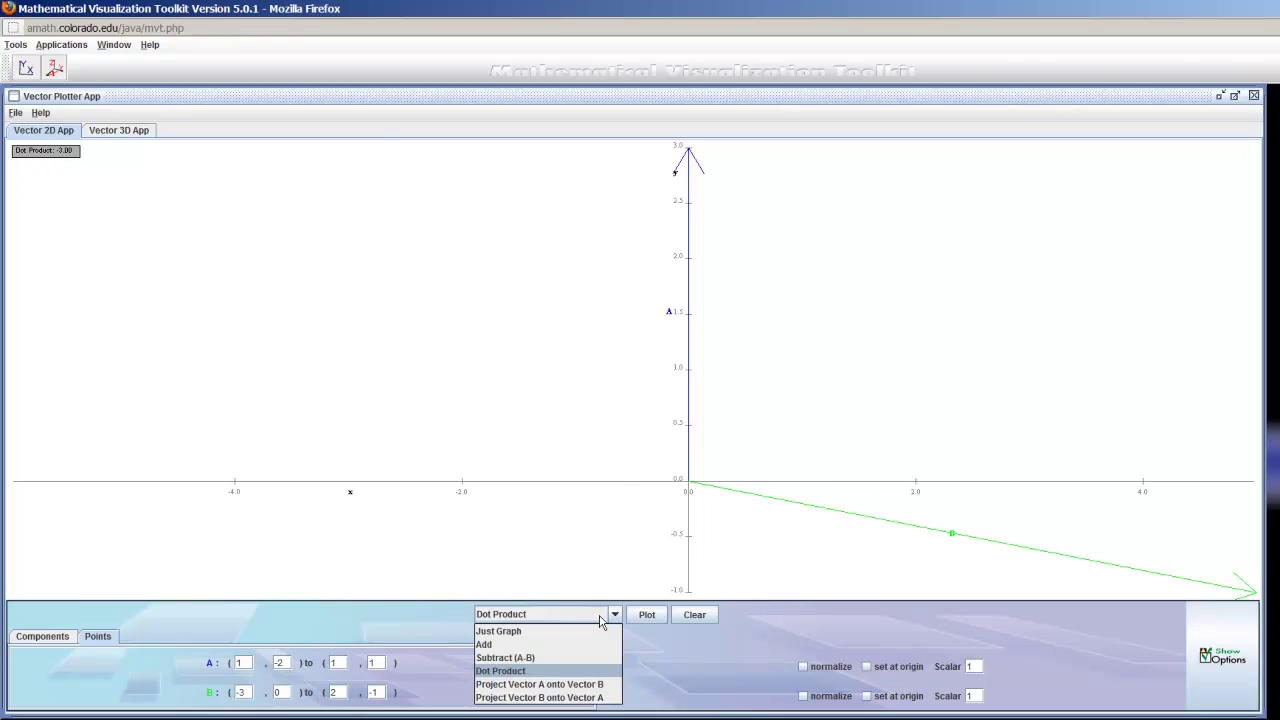
{"action": "left_click", "coordinate": [594, 684]}
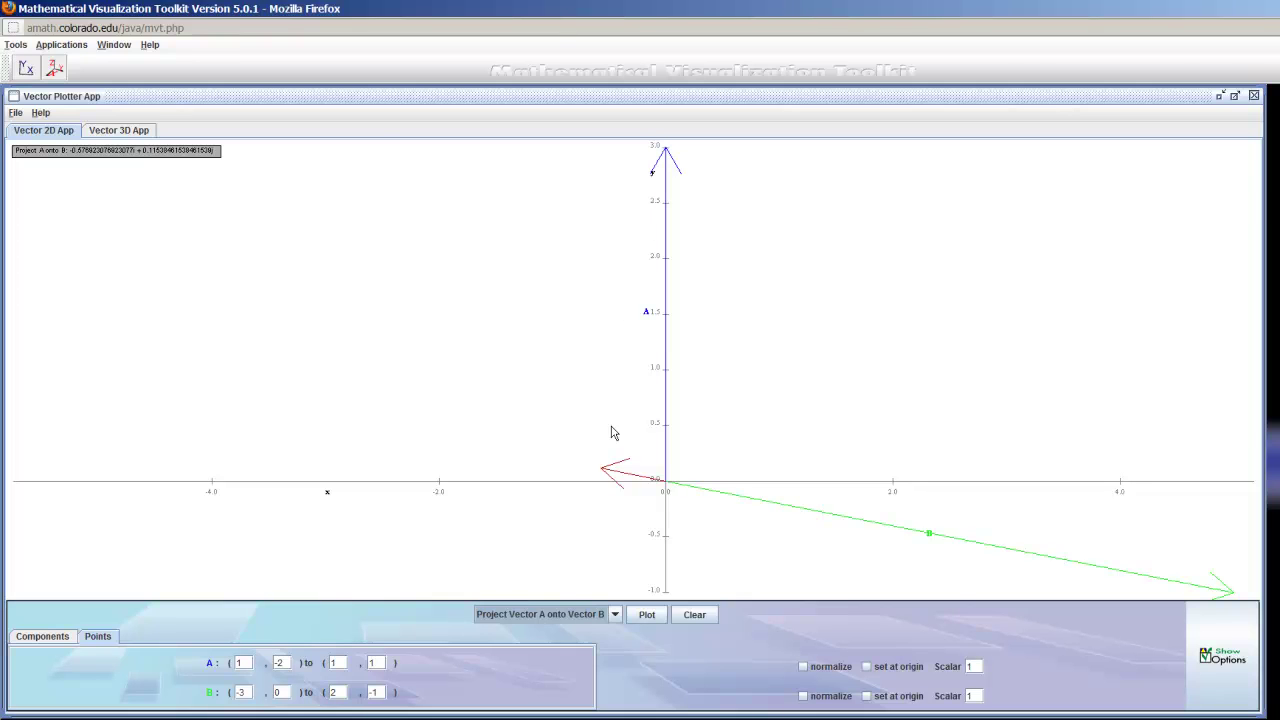
{"action": "left_click", "coordinate": [603, 613]}
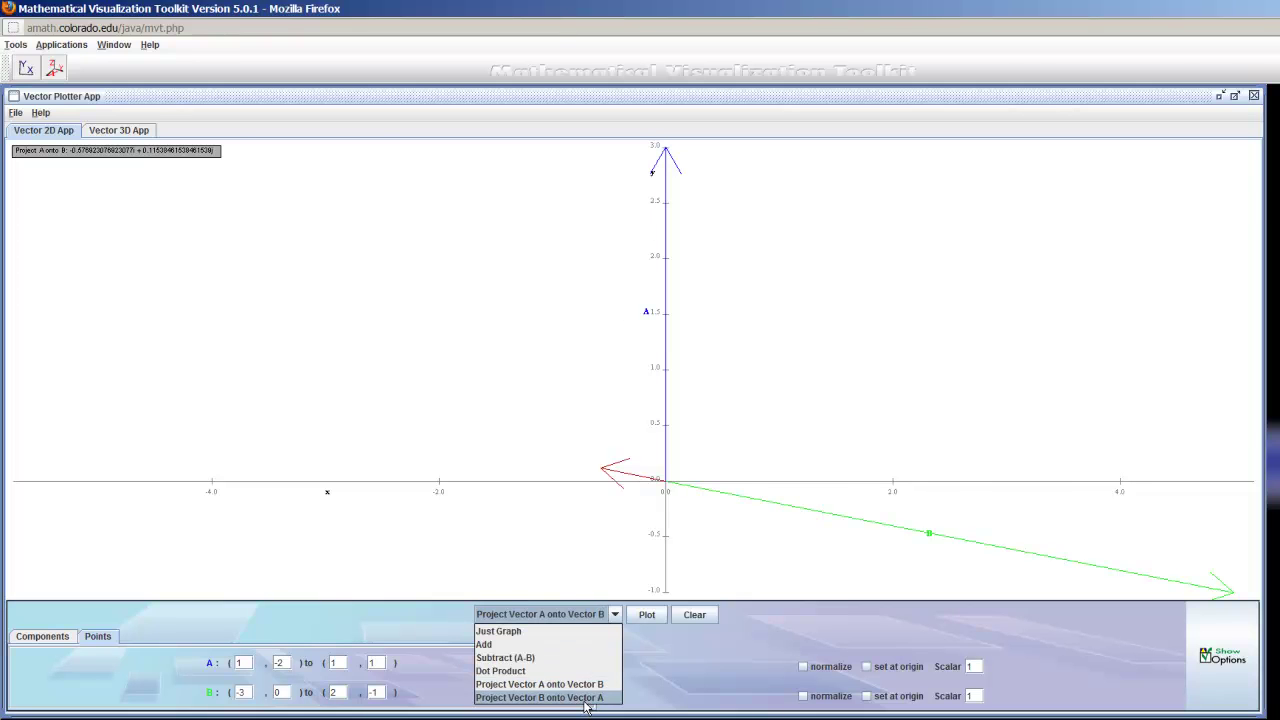
{"action": "left_click", "coordinate": [585, 701]}
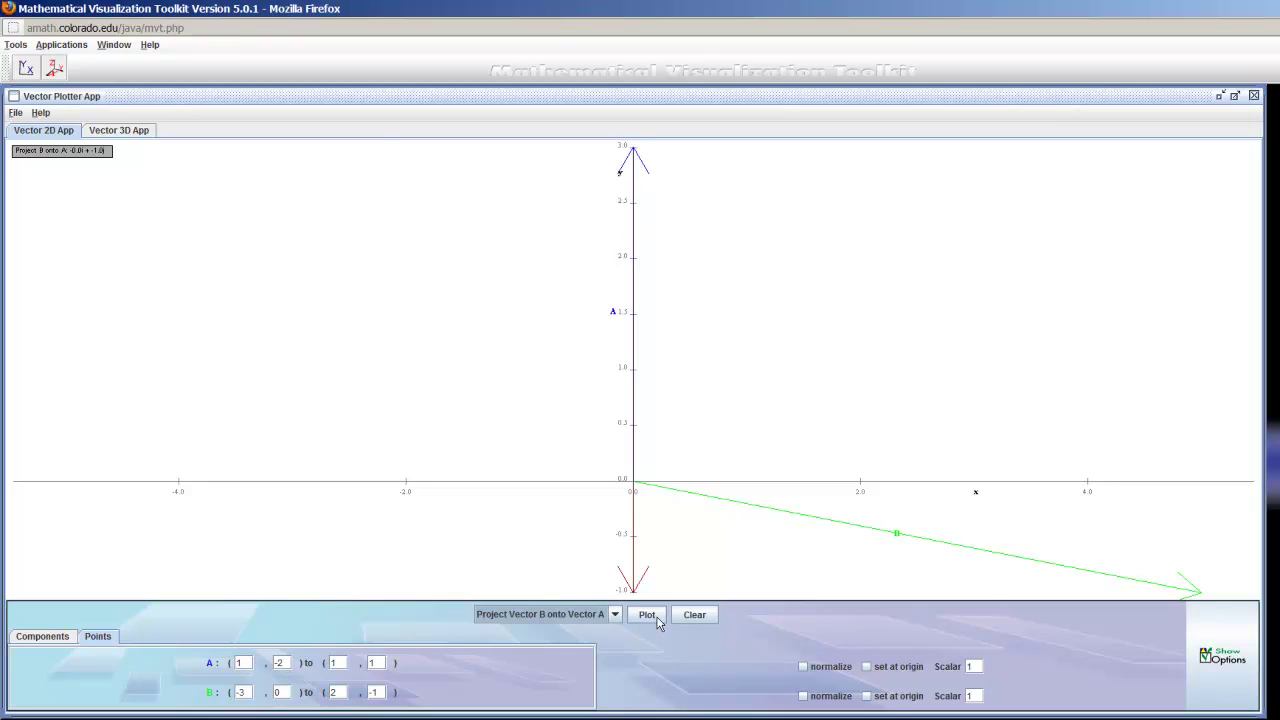
{"action": "left_click", "coordinate": [615, 614]}
{"action": "left_click", "coordinate": [592, 631]}
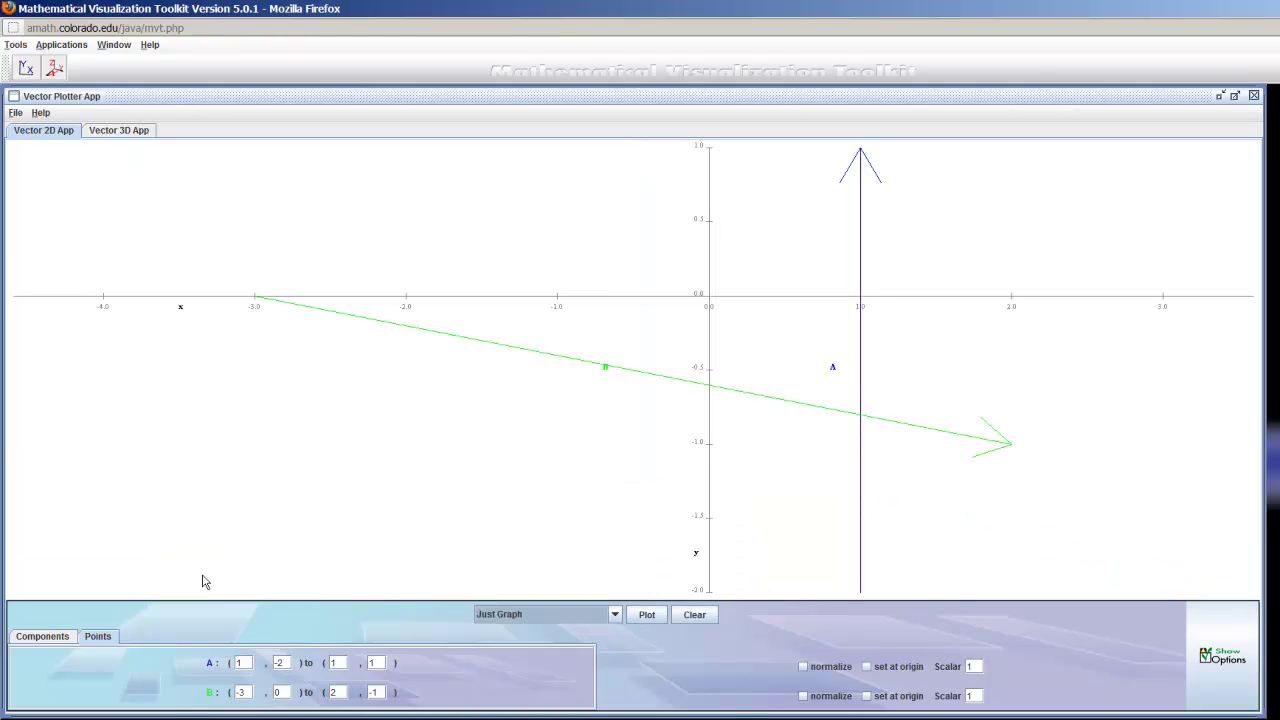
In the 3D plotter, plot A = i + j + k and B = -2i + j - k and rotate the view
{"action": "left_click", "coordinate": [138, 133]}
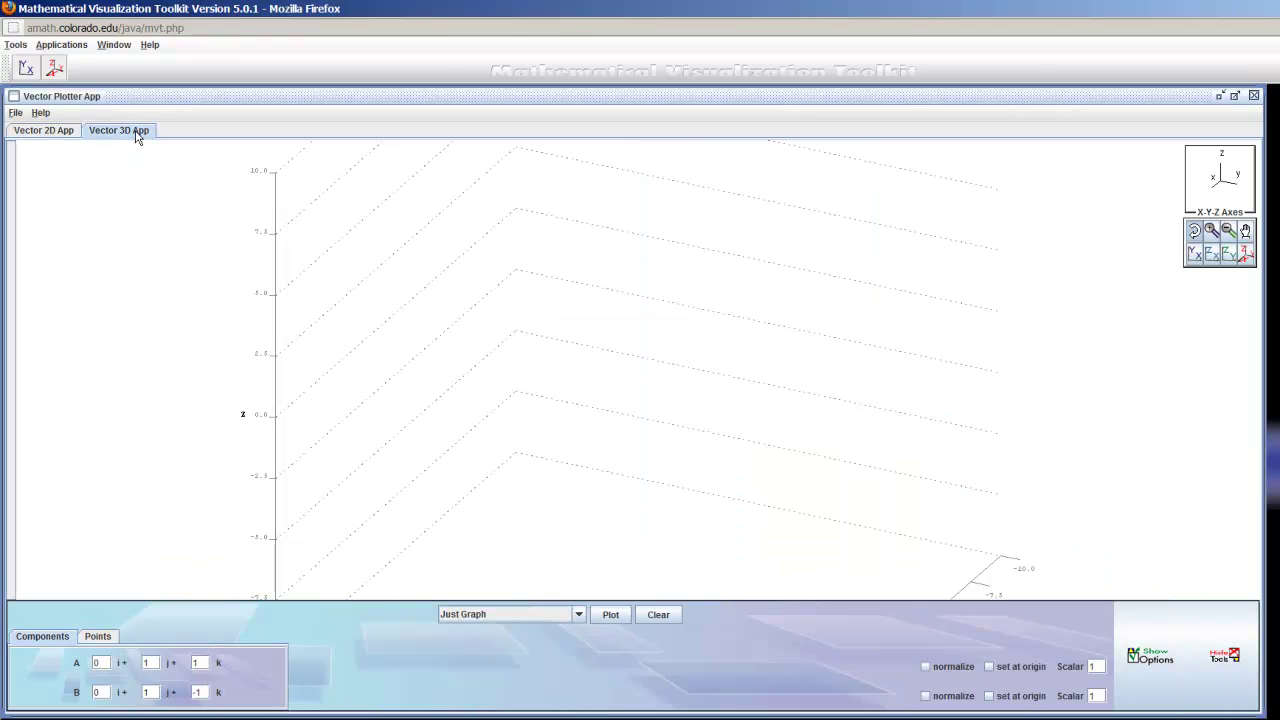
{"action": "left_click", "coordinate": [100, 663]}
{"action": "left_click", "coordinate": [104, 694]}
{"action": "left_click", "coordinate": [612, 616]}
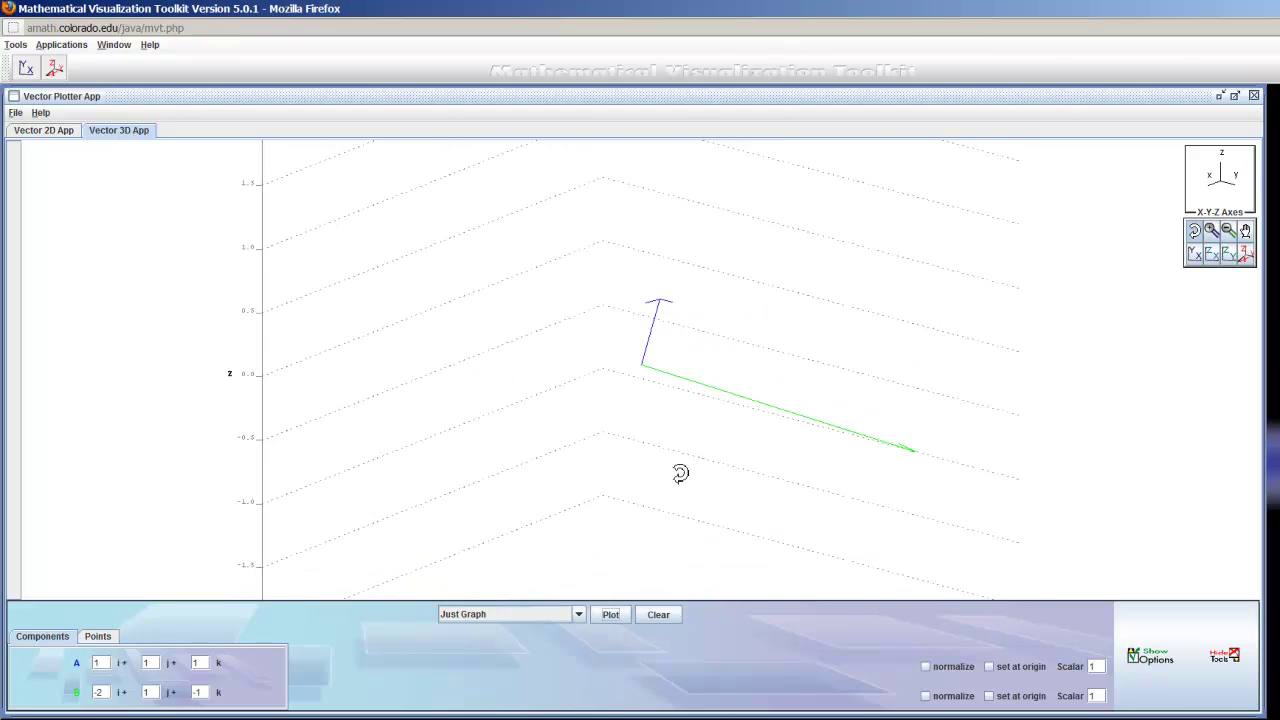
{"action": "left_click_drag", "start_coordinate": [680, 473], "coordinate": [708, 488]}
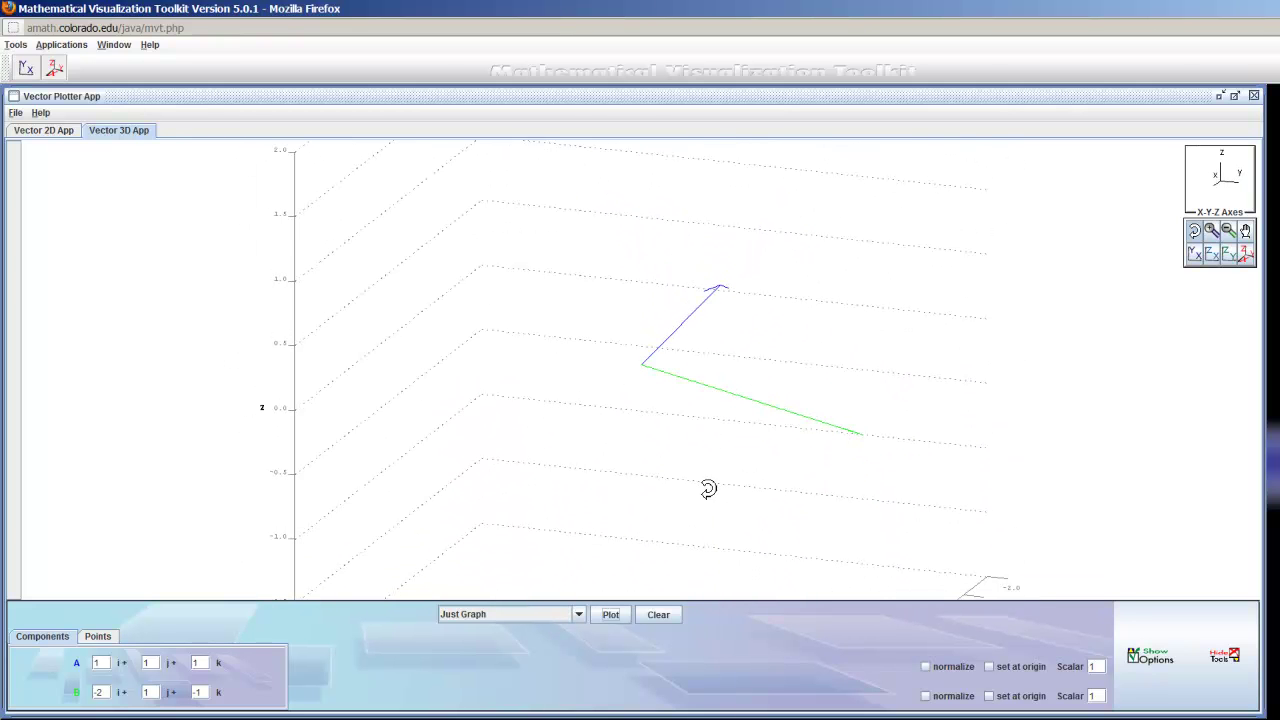
Show the 3D sum A+B (-1.0i + 2.0j + 0.0k) and rotate around its parallelogram
{"action": "left_click", "coordinate": [578, 614]}
{"action": "left_click", "coordinate": [557, 645]}
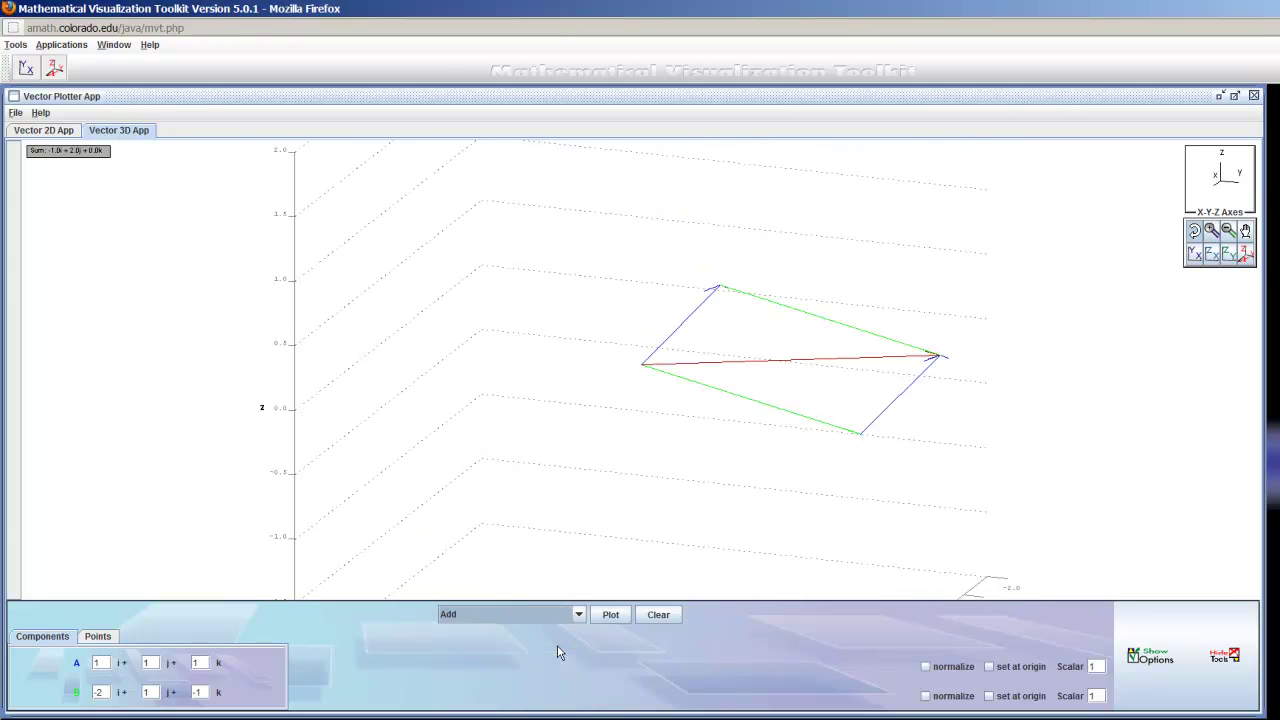
{"action": "left_click_drag", "start_coordinate": [757, 540], "coordinate": [737, 500]}
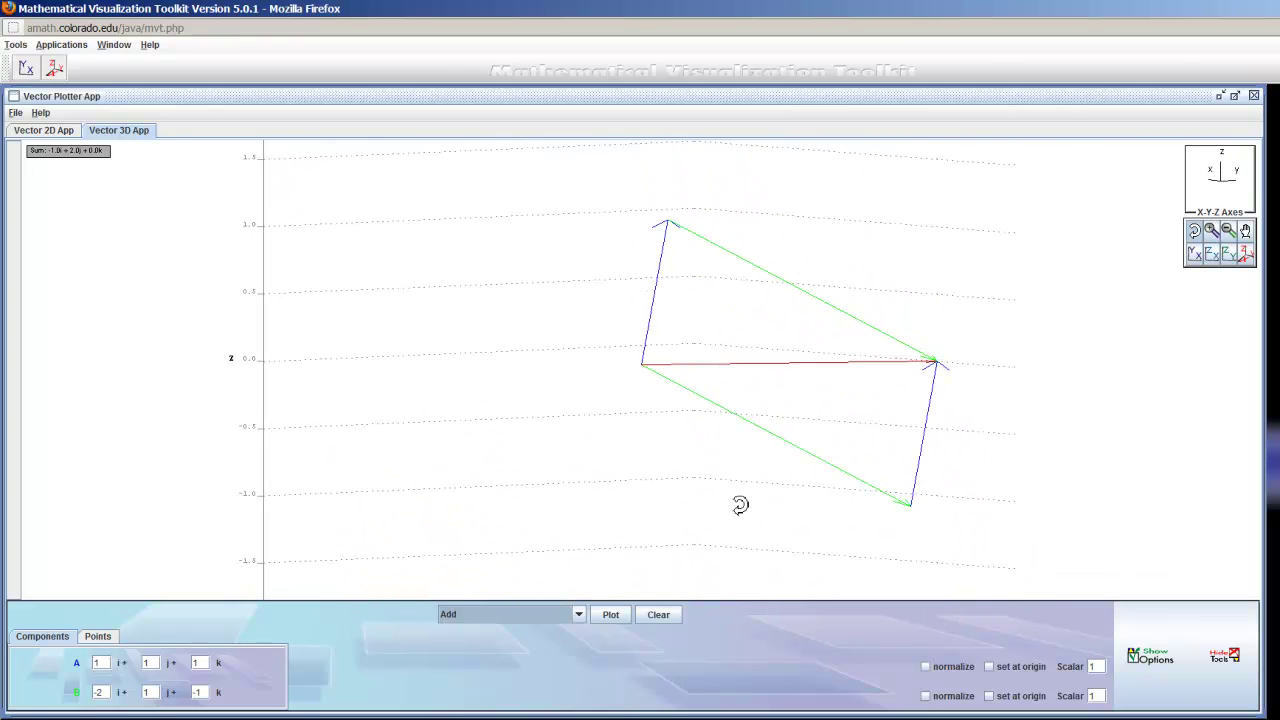
Plot the difference A−B (3.0i + 0.0j + 2.0k) and rotate the 3D view
{"action": "left_click", "coordinate": [578, 614]}
{"action": "left_click", "coordinate": [560, 659]}
{"action": "left_click_drag", "start_coordinate": [600, 423], "coordinate": [726, 451]}
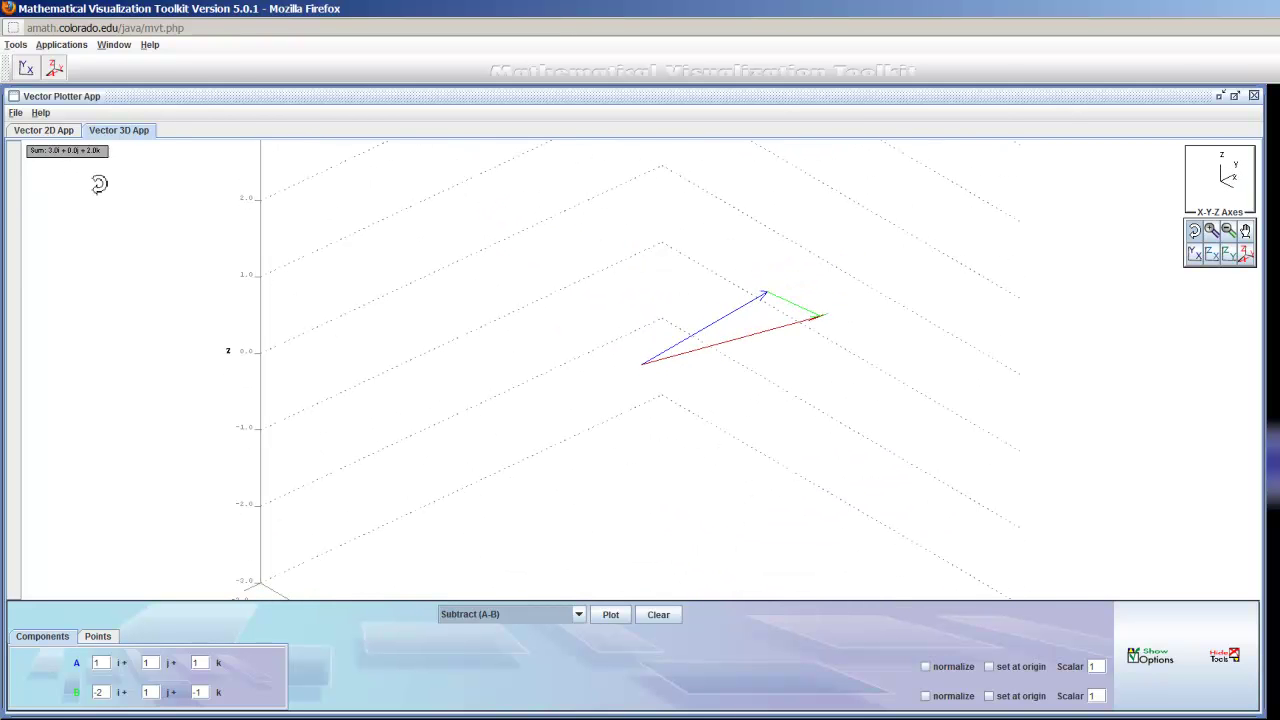
Zoom out until the axes are fully visible, then zoom back in on the vectors
{"action": "left_click", "coordinate": [1229, 231]}
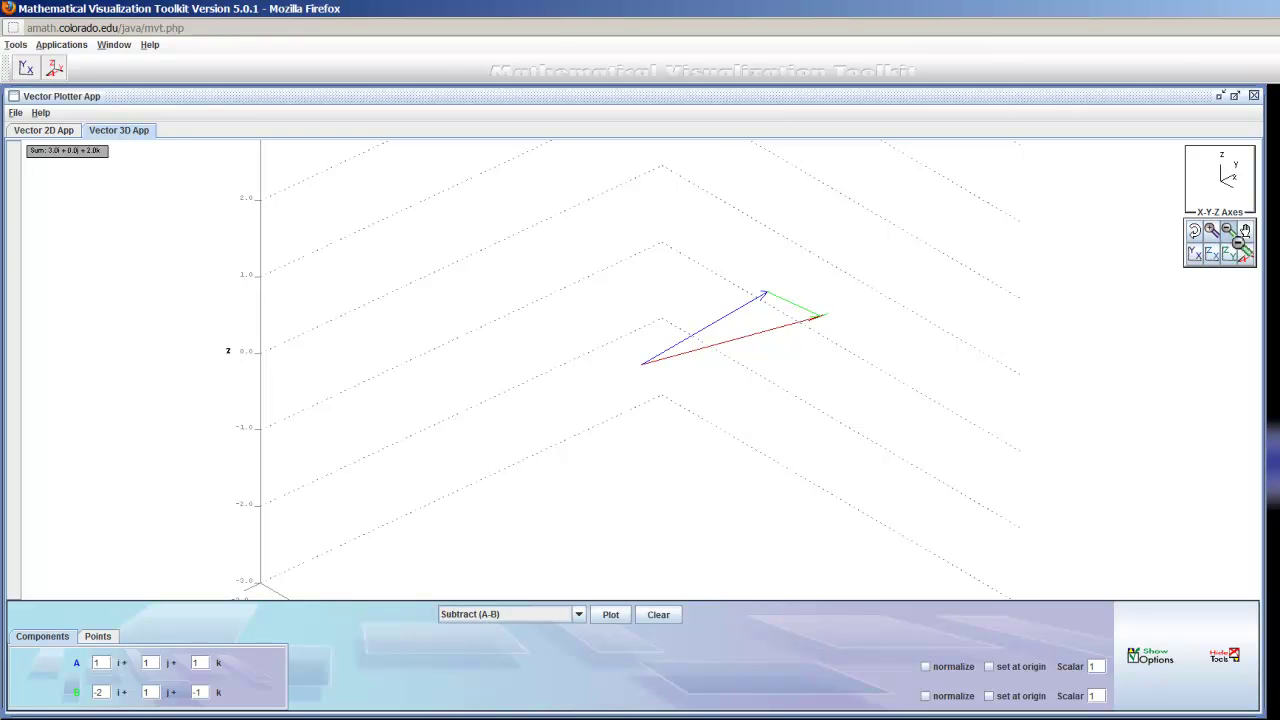
{"action": "left_click", "coordinate": [712, 364]}
{"action": "left_click", "coordinate": [707, 363]}
{"action": "left_click", "coordinate": [1211, 231]}
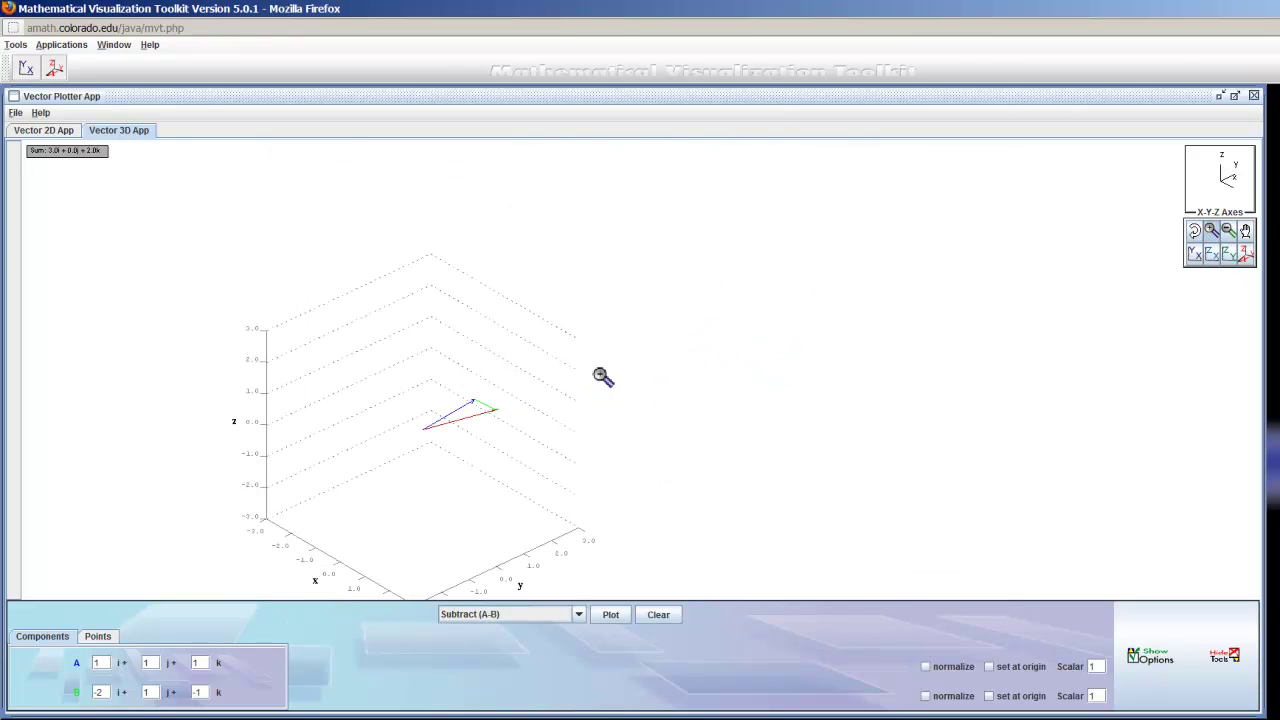
{"action": "left_click", "coordinate": [447, 435]}
{"action": "left_click", "coordinate": [1100, 245]}
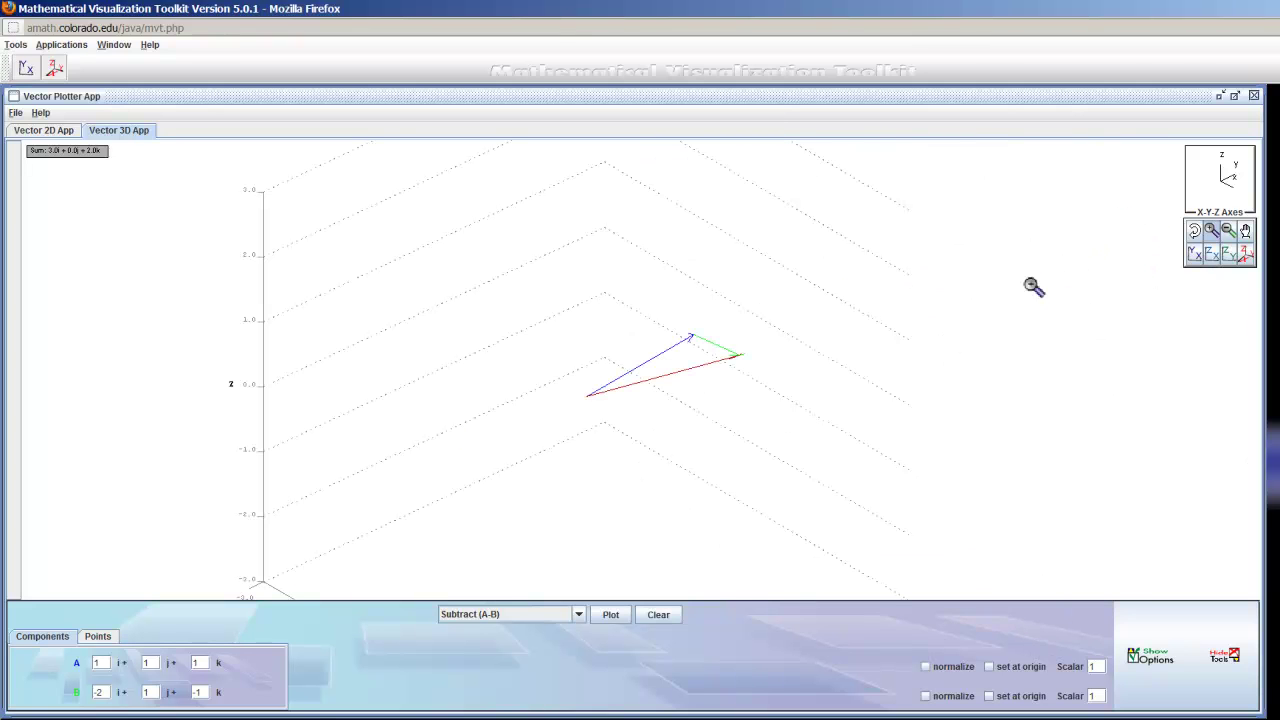
{"action": "left_click", "coordinate": [680, 358]}
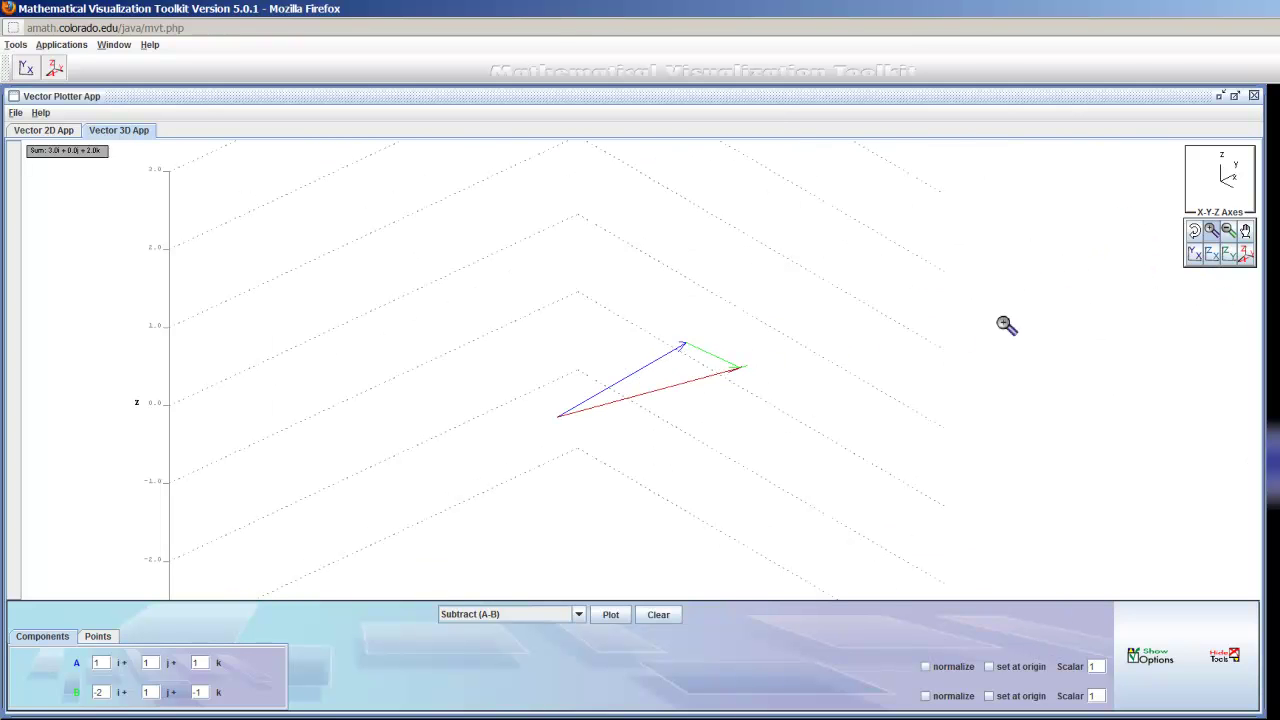
View A−B from the x-y-z, y-x and z-vertical axis planes, then rotate to a tilted view
{"action": "left_click", "coordinate": [1246, 256]}
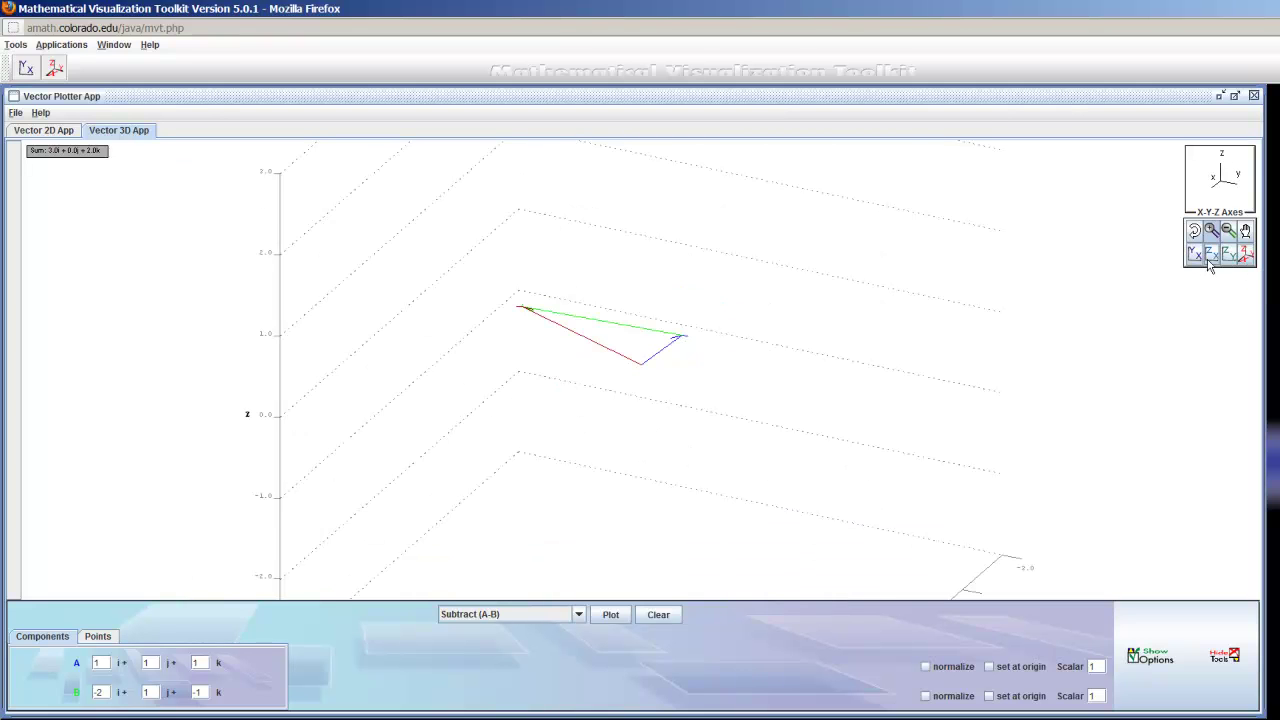
{"action": "left_click", "coordinate": [1201, 259]}
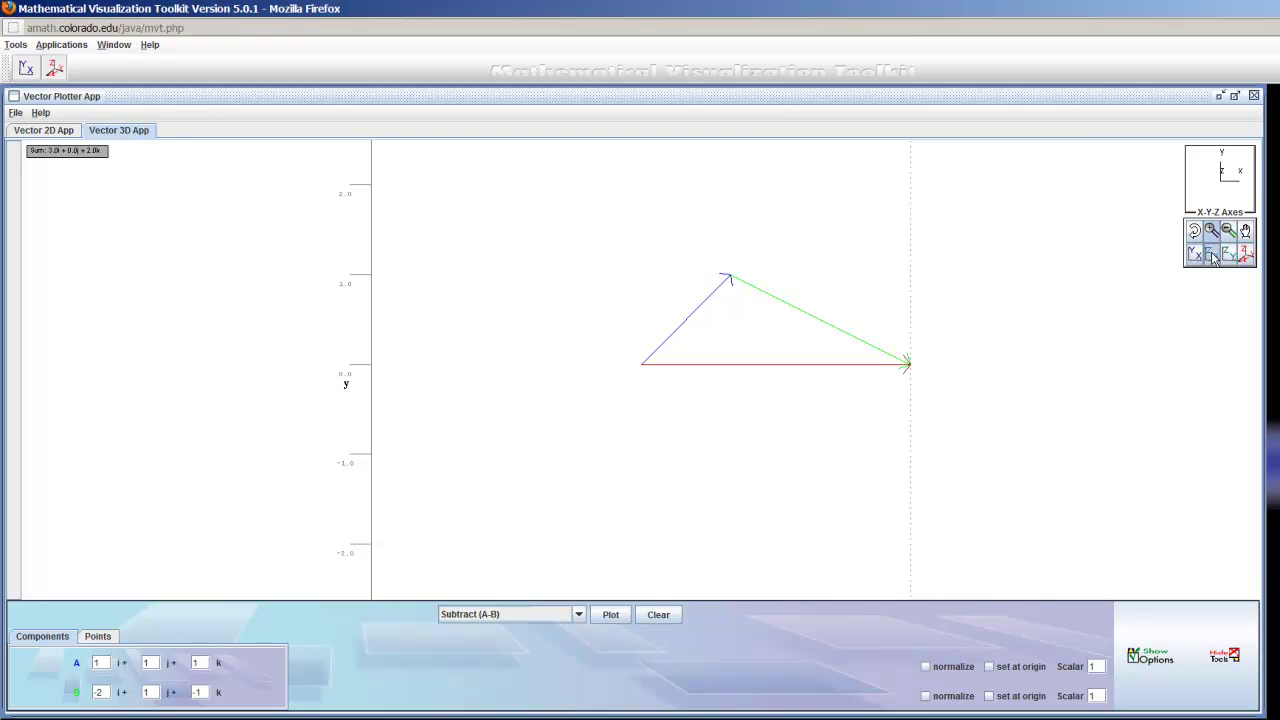
{"action": "left_click", "coordinate": [1223, 258]}
{"action": "left_click", "coordinate": [1234, 261]}
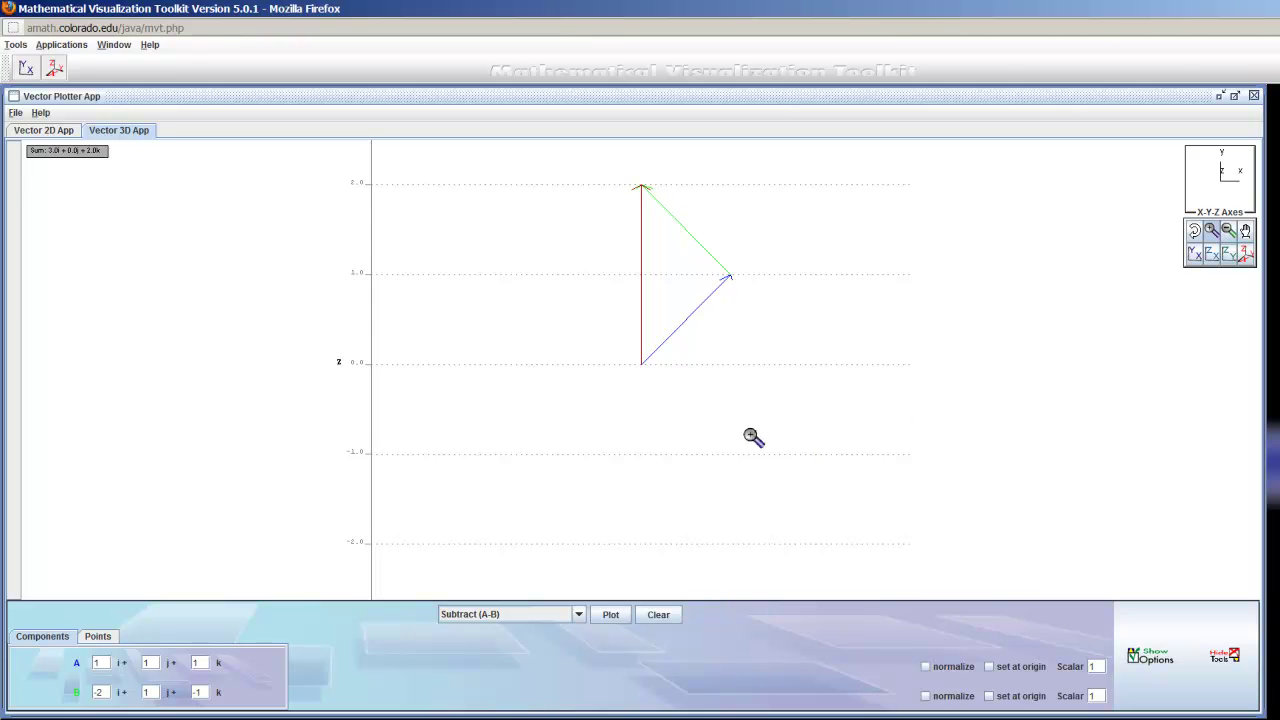
{"action": "left_click", "coordinate": [1194, 231]}
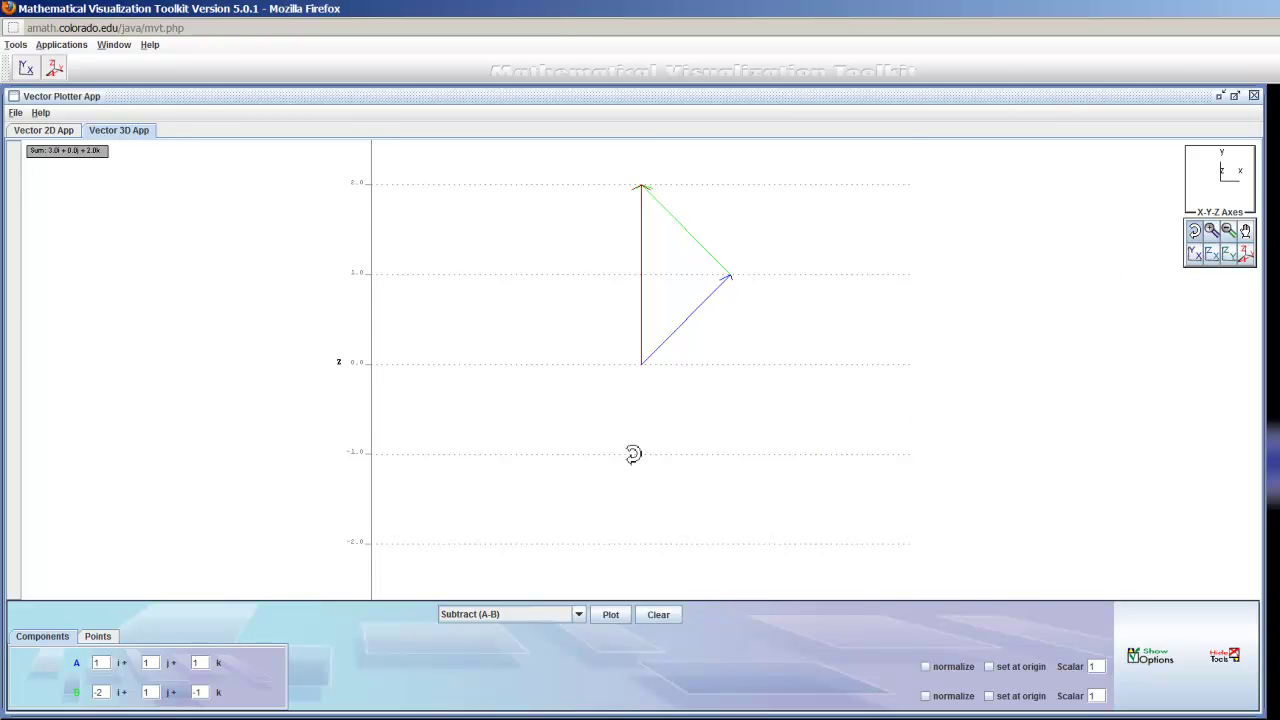
{"action": "left_click_drag", "start_coordinate": [634, 455], "coordinate": [689, 405]}
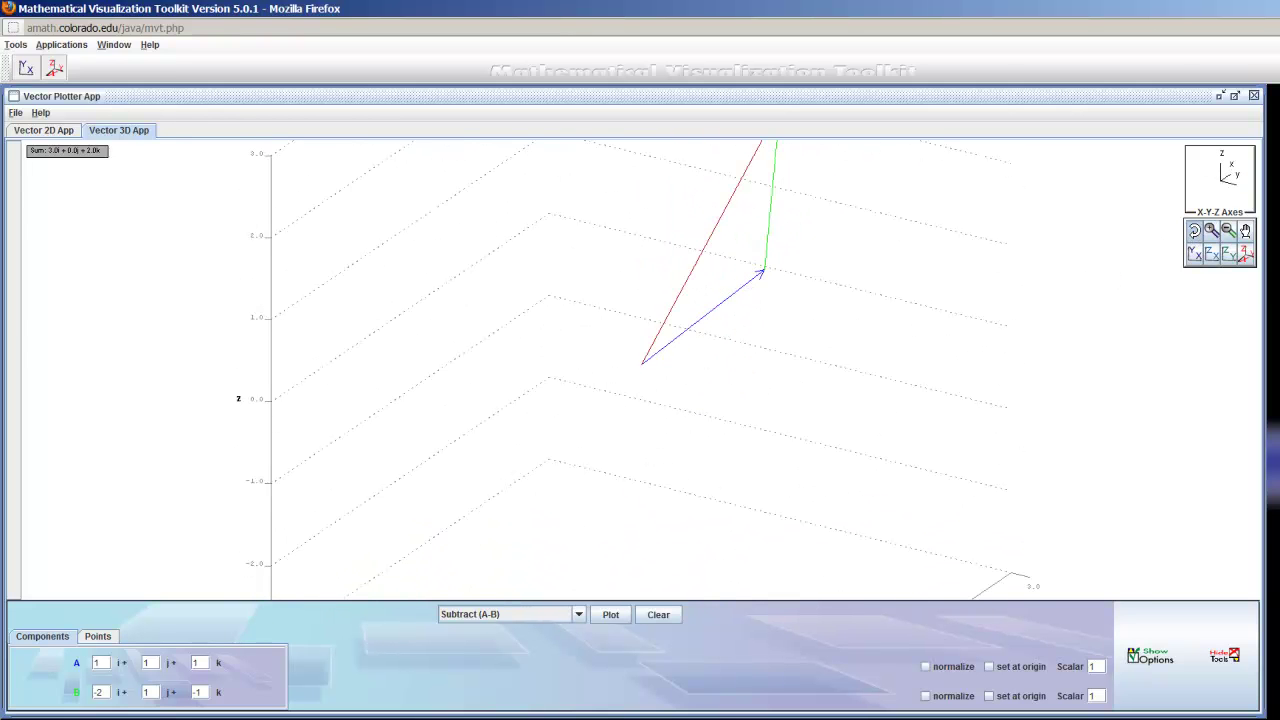
{"action": "left_click", "coordinate": [1246, 256]}
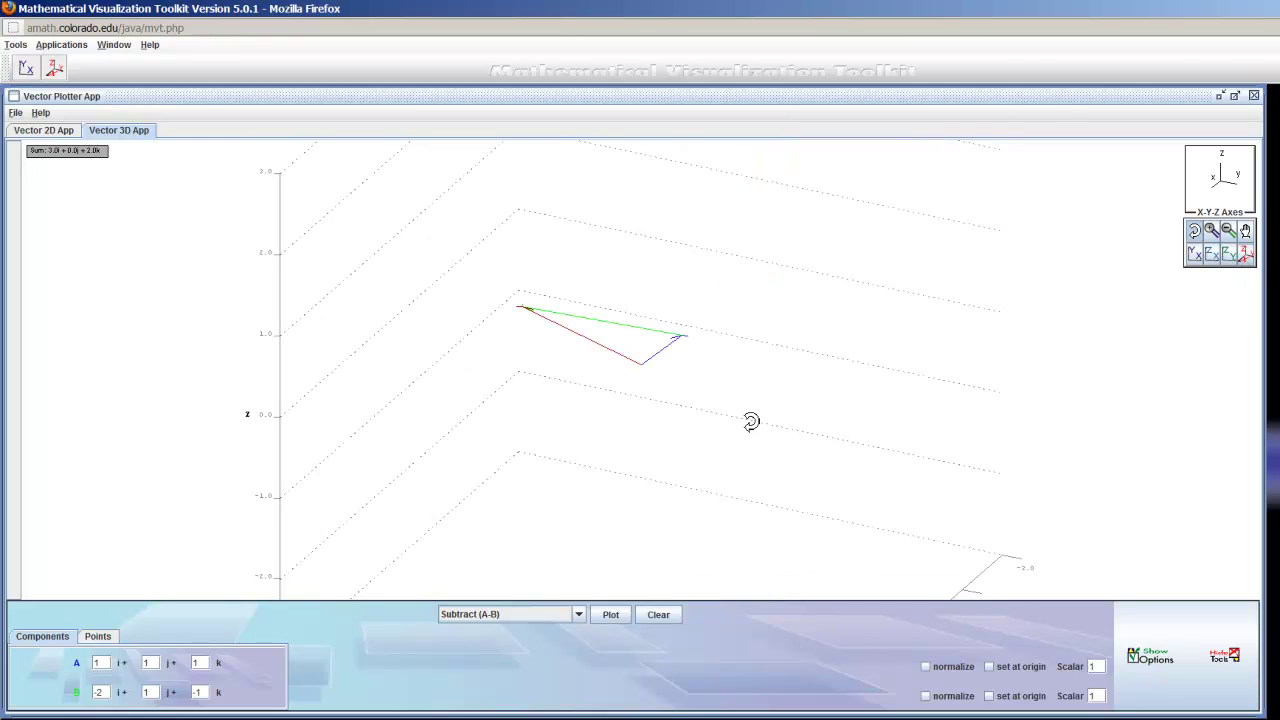
{"action": "left_click", "coordinate": [530, 620]}
Show the dot product A·B = −2.00, then plot the cross product A×B and tilt the view
{"action": "left_click", "coordinate": [514, 675]}
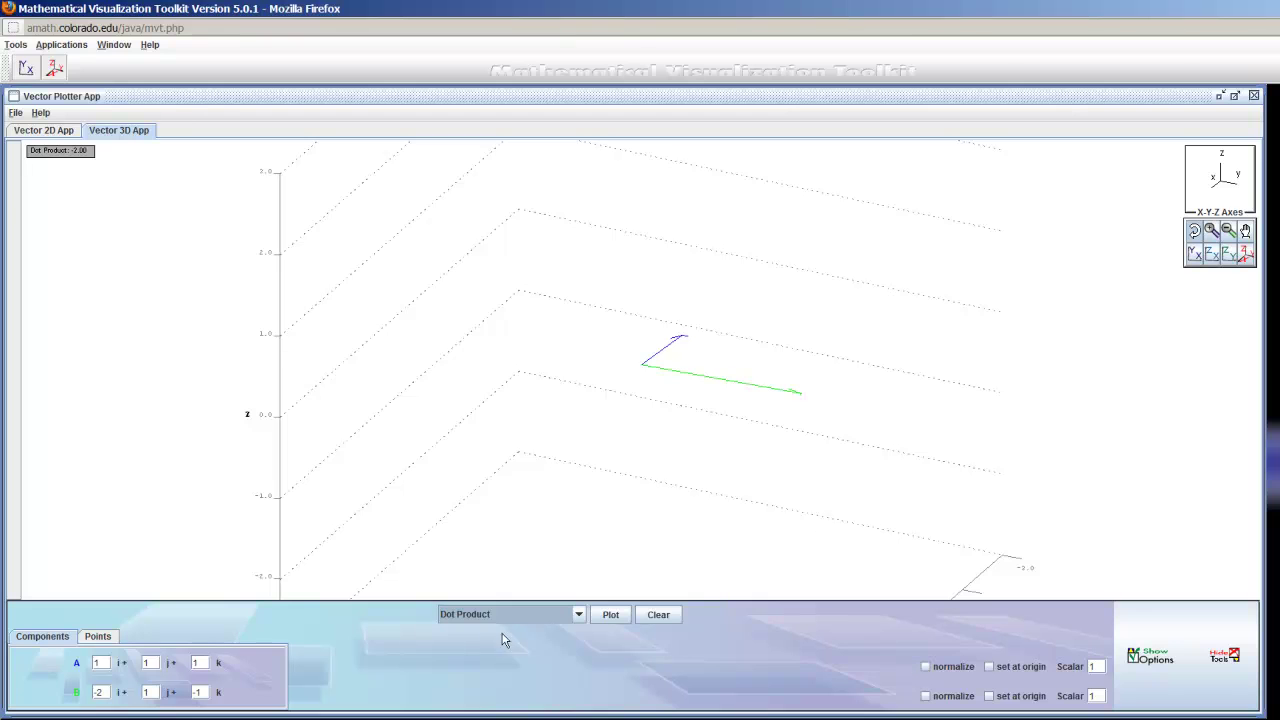
{"action": "left_click", "coordinate": [538, 618]}
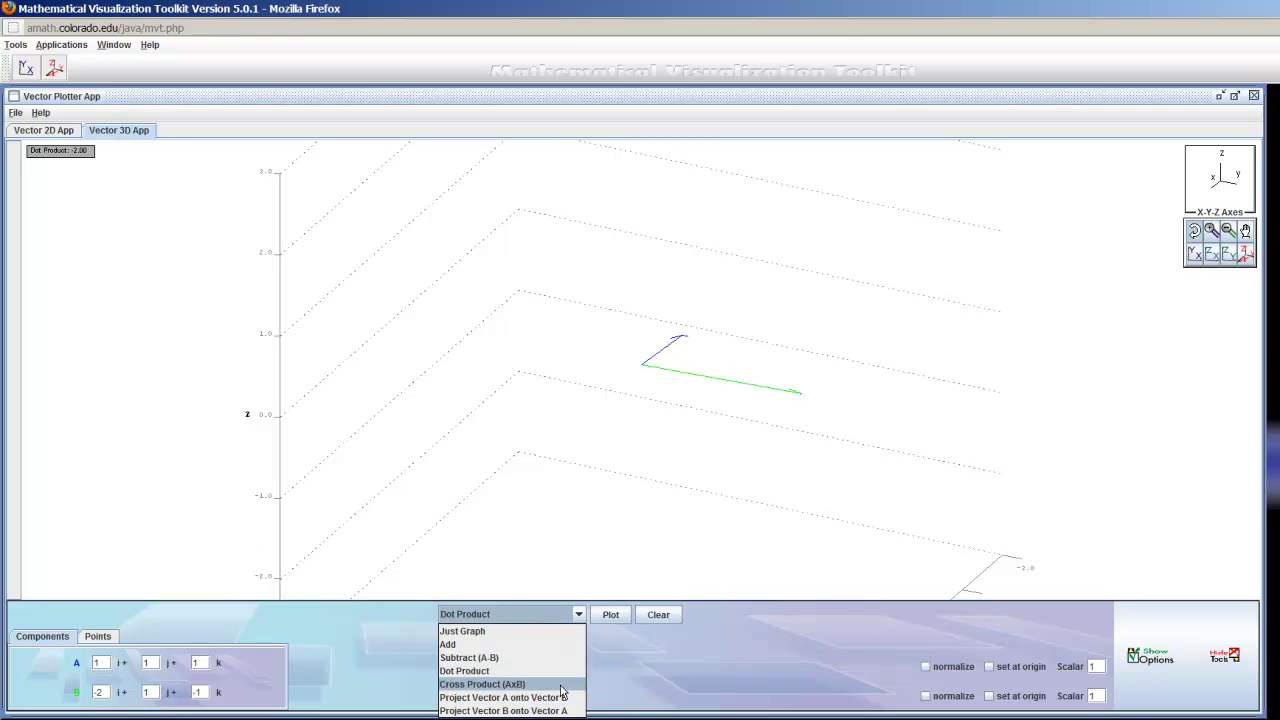
{"action": "left_click", "coordinate": [520, 684]}
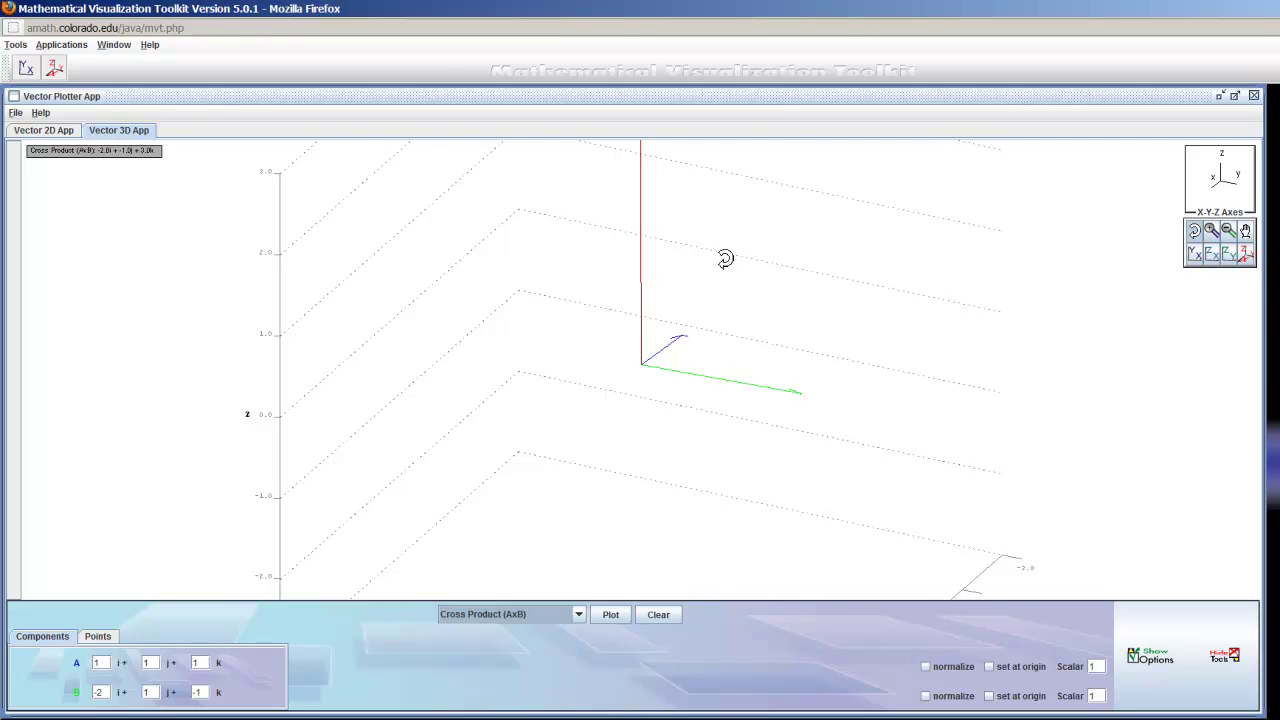
{"action": "left_click_drag", "start_coordinate": [723, 257], "coordinate": [719, 373]}
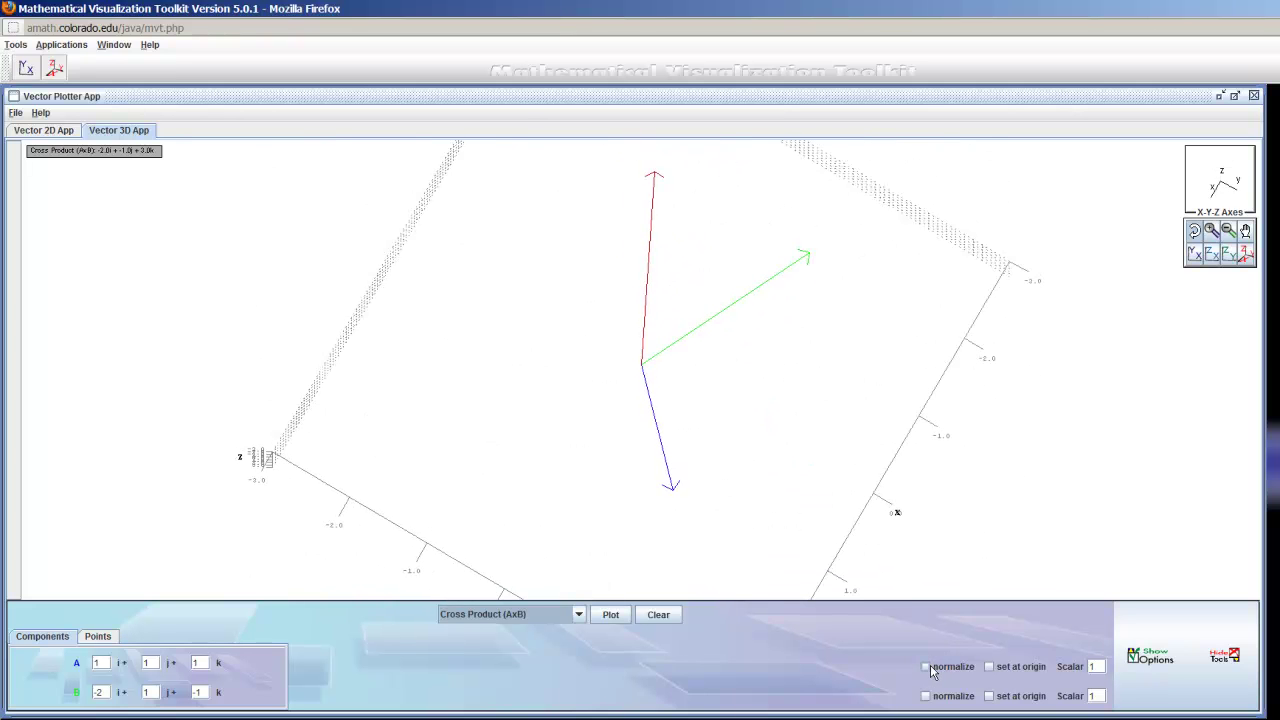
Normalize vectors A and B and rotate the plot through several viewpoints
{"action": "left_click", "coordinate": [928, 667]}
{"action": "left_click", "coordinate": [928, 697]}
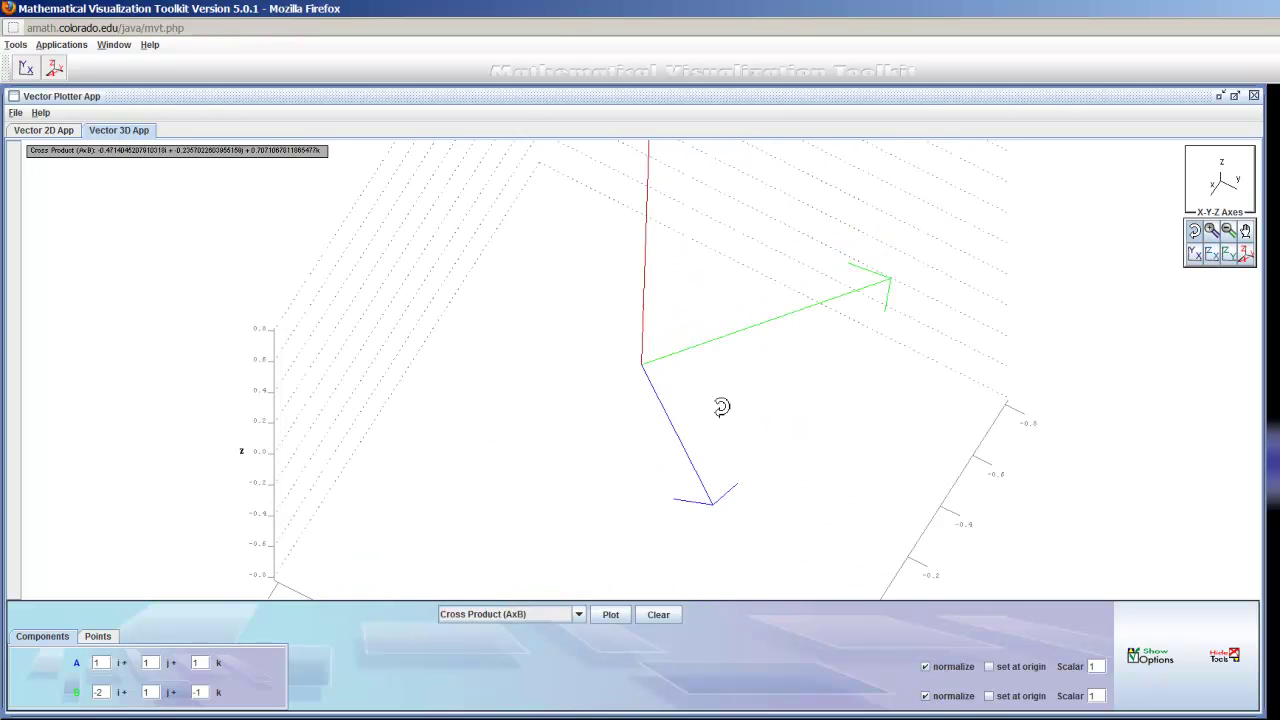
{"action": "left_click_drag", "start_coordinate": [722, 406], "coordinate": [716, 368]}
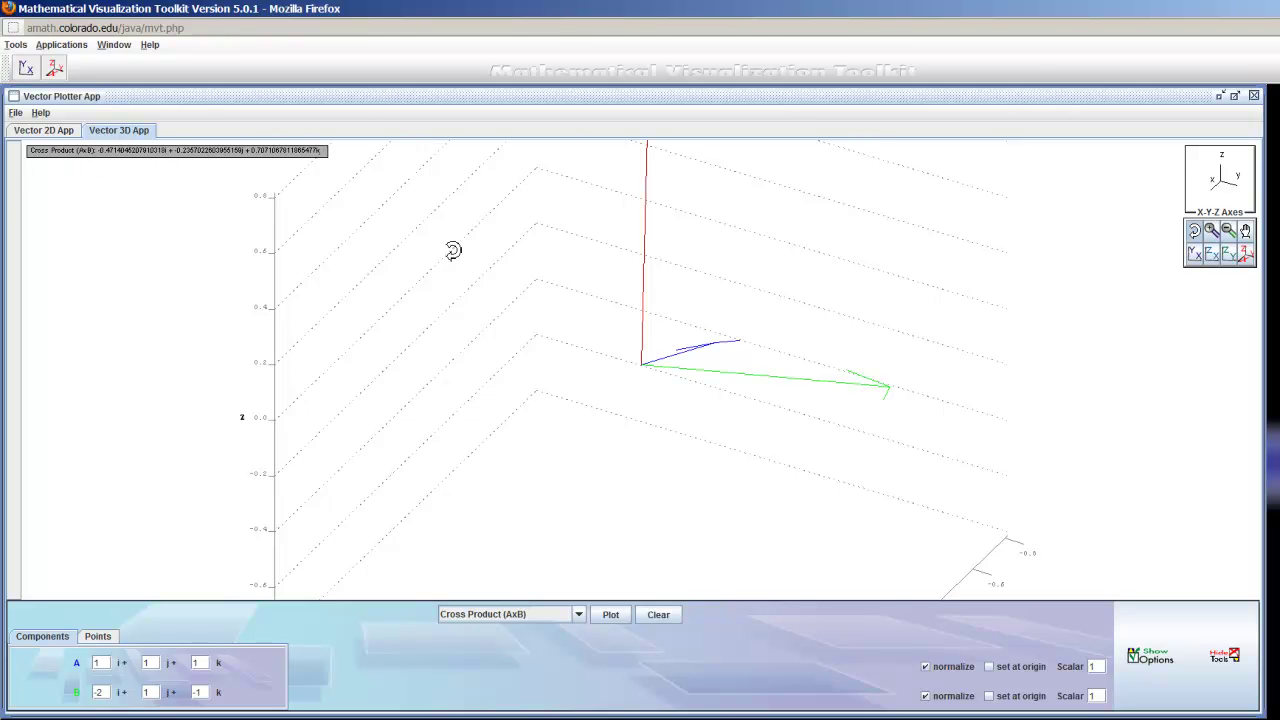
{"action": "left_click_drag", "start_coordinate": [671, 405], "coordinate": [629, 429]}
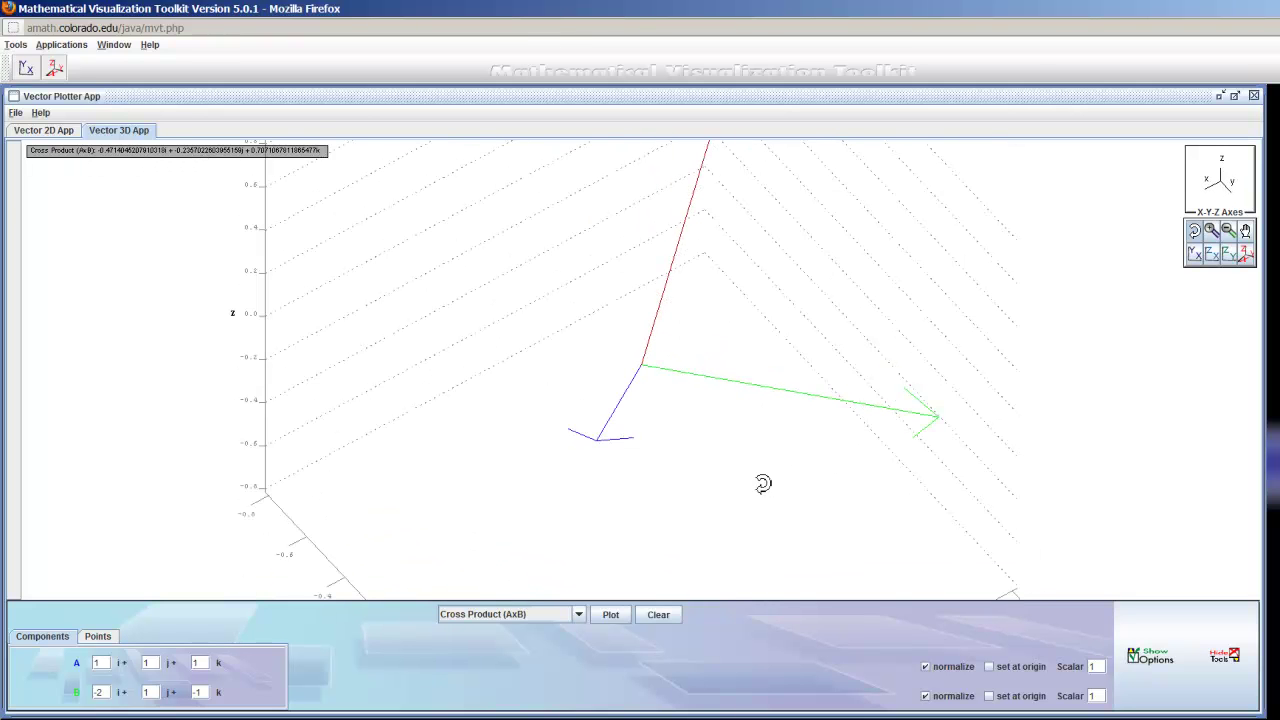
{"action": "left_click_drag", "start_coordinate": [763, 484], "coordinate": [823, 543]}
Turn off normalization and redraw A×B at full length, −2.0i + 1.0j + 3.0k
{"action": "left_click", "coordinate": [925, 666]}
{"action": "left_click", "coordinate": [925, 696]}
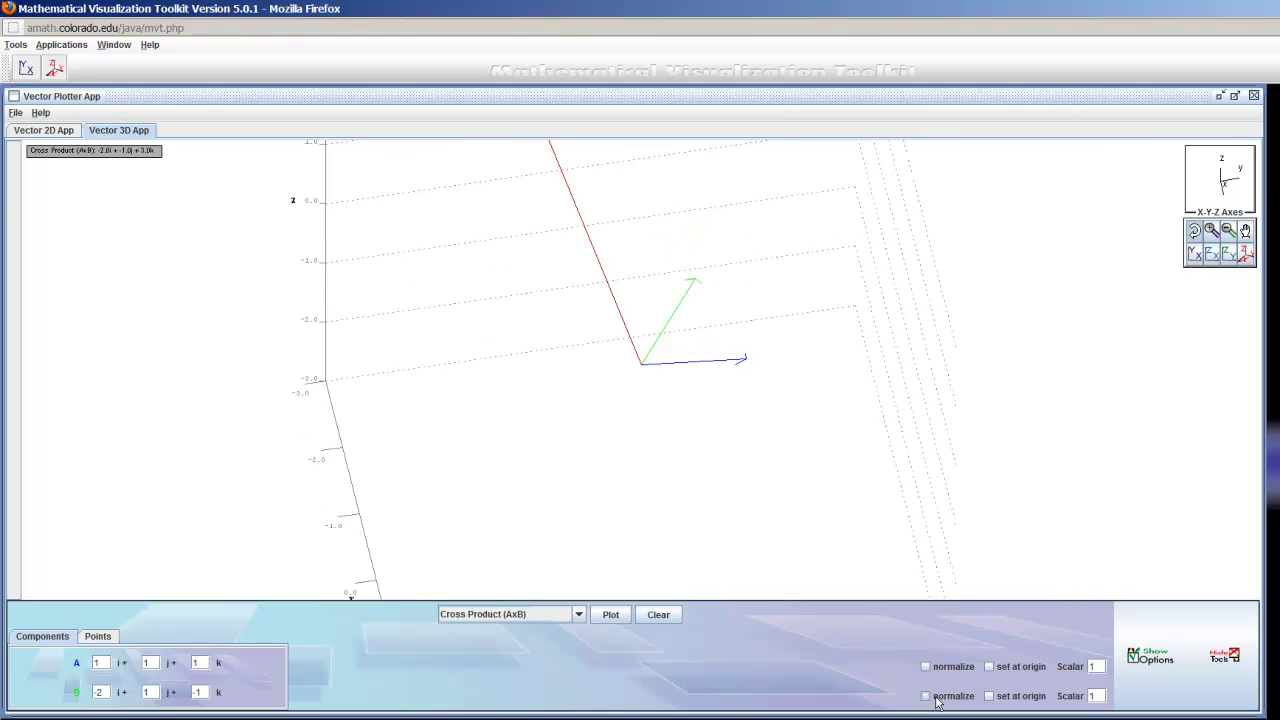
{"action": "left_click", "coordinate": [607, 615]}
{"action": "left_click_drag", "start_coordinate": [639, 486], "coordinate": [571, 506]}
{"action": "left_click", "coordinate": [557, 622]}
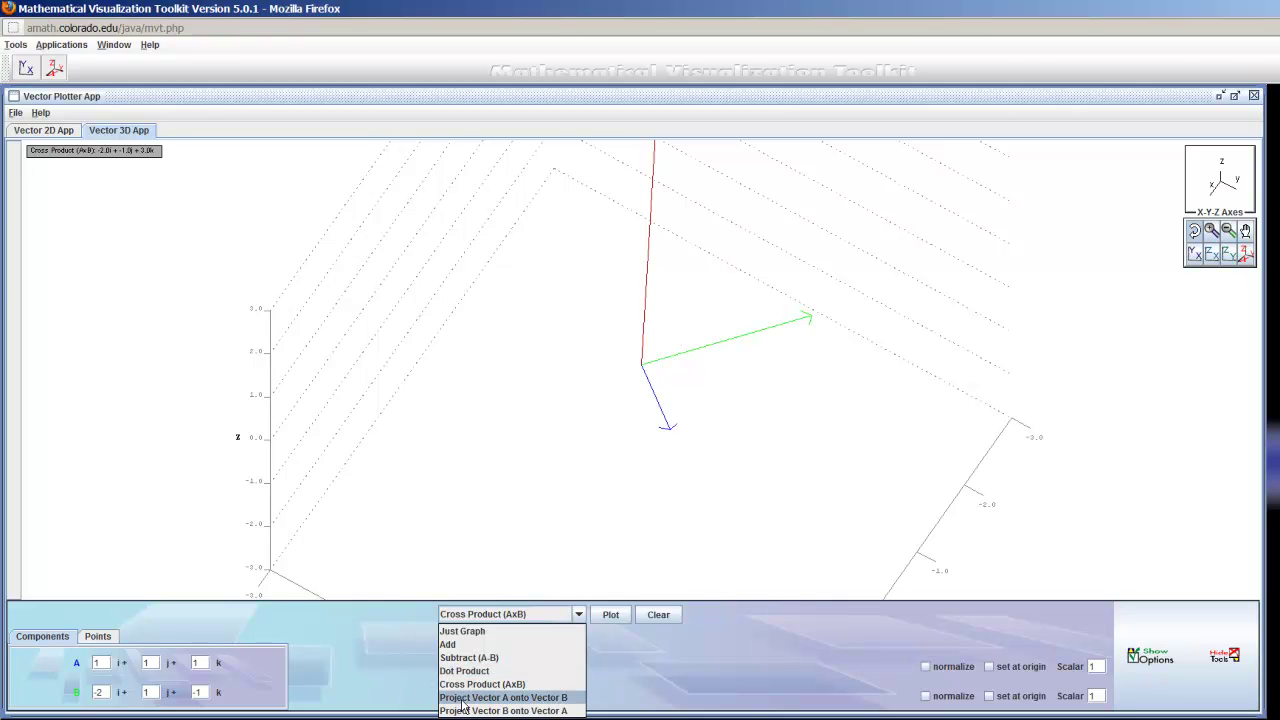
Project A onto B, then B onto A, rotating each view, and return to Just Graph
{"action": "left_click", "coordinate": [556, 699]}
{"action": "left_click_drag", "start_coordinate": [684, 478], "coordinate": [690, 401]}
{"action": "left_click", "coordinate": [578, 614]}
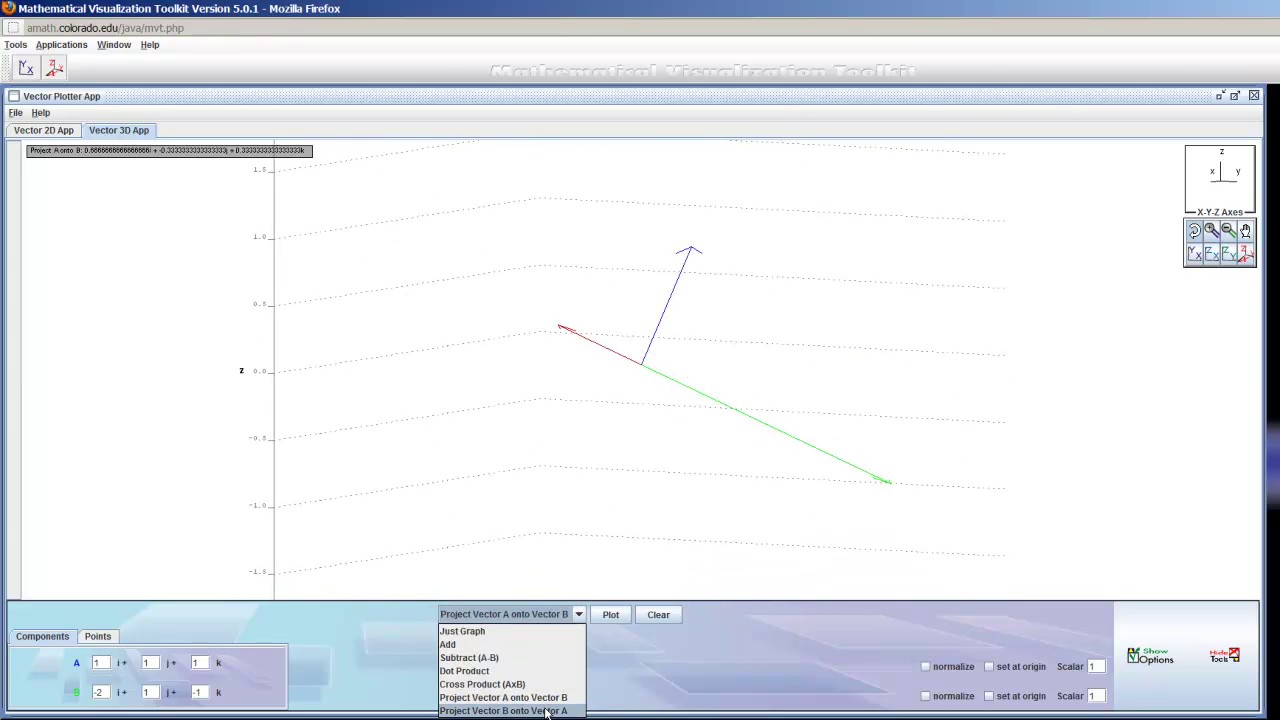
{"action": "left_click", "coordinate": [510, 711]}
{"action": "left_click_drag", "start_coordinate": [660, 487], "coordinate": [771, 491]}
{"action": "left_click", "coordinate": [578, 614]}
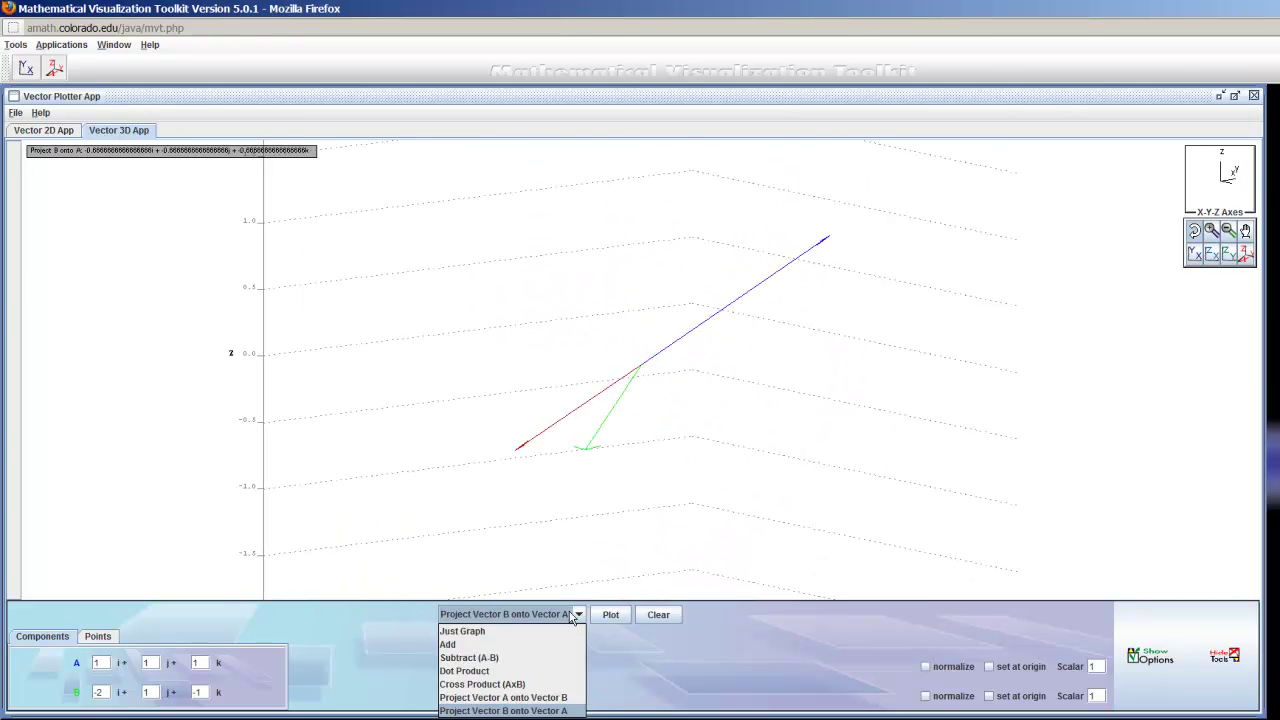
{"action": "left_click", "coordinate": [539, 632]}
Define A from (1,−2,1) to (0,1,1) and B from (1,1,1) to (0,1,−1) by points, and plot them
{"action": "left_click", "coordinate": [99, 637]}
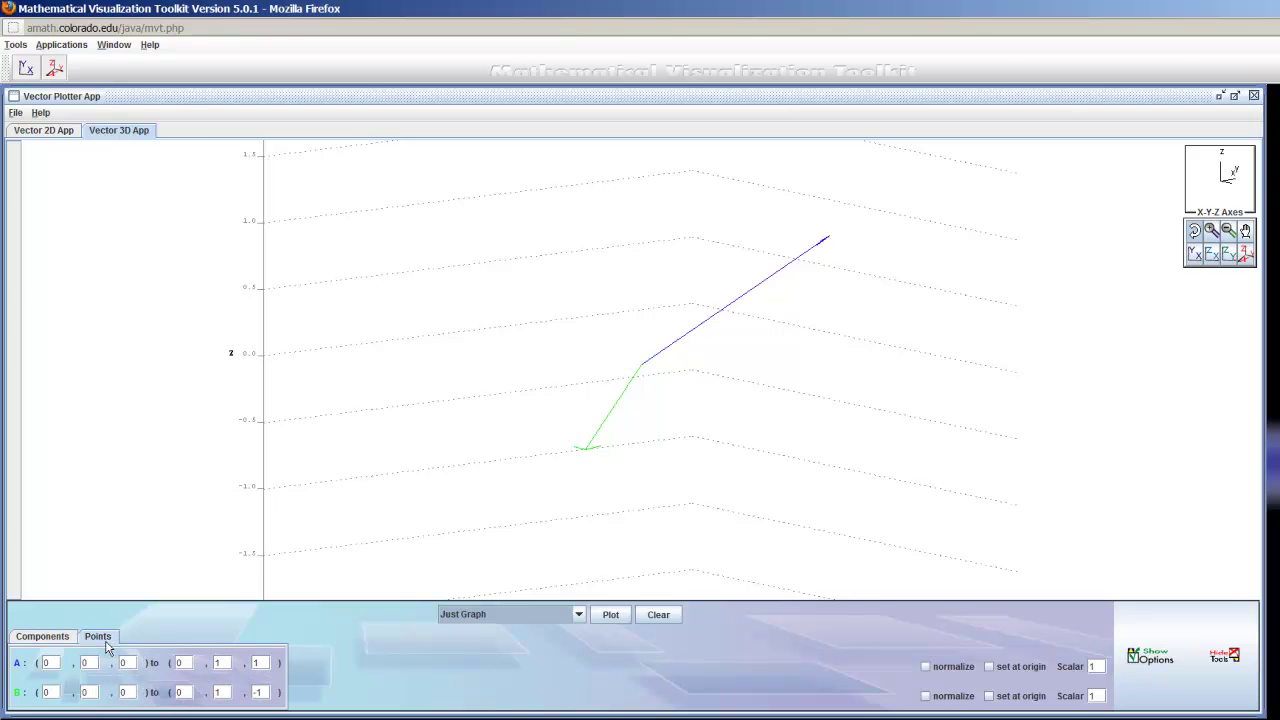
{"action": "mouse_move", "coordinate": [57, 668]}
{"action": "left_mouse_down"}
{"action": "mouse_move", "coordinate": [39, 667]}
{"action": "mouse_move", "coordinate": [76, 664]}
{"action": "left_mouse_up"}
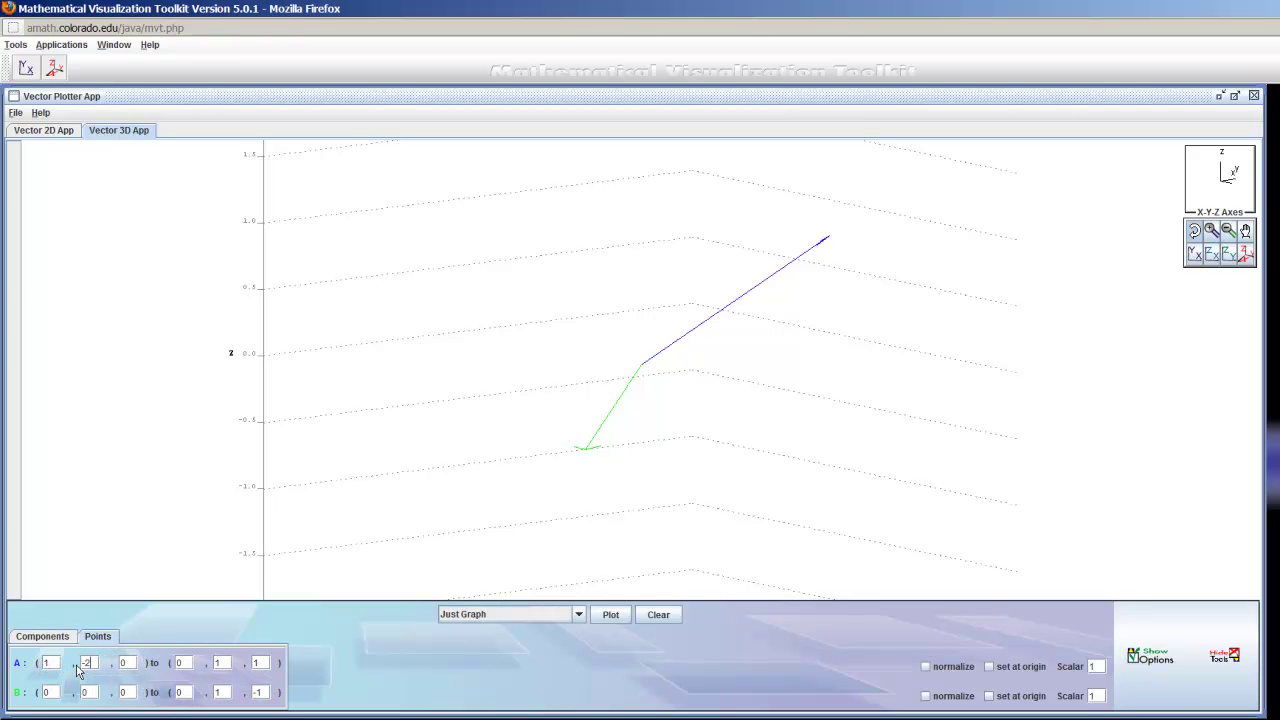
{"action": "type", "text": "-2"}
{"action": "left_click", "coordinate": [129, 664]}
{"action": "left_click_drag", "start_coordinate": [23, 695], "coordinate": [55, 699]}
{"action": "type", "text": "1"}
{"action": "left_click", "coordinate": [86, 695]}
{"action": "type", "text": "12"}
{"action": "double_click", "coordinate": [120, 697]}
{"action": "type", "text": "1"}
{"action": "left_click", "coordinate": [623, 617]}
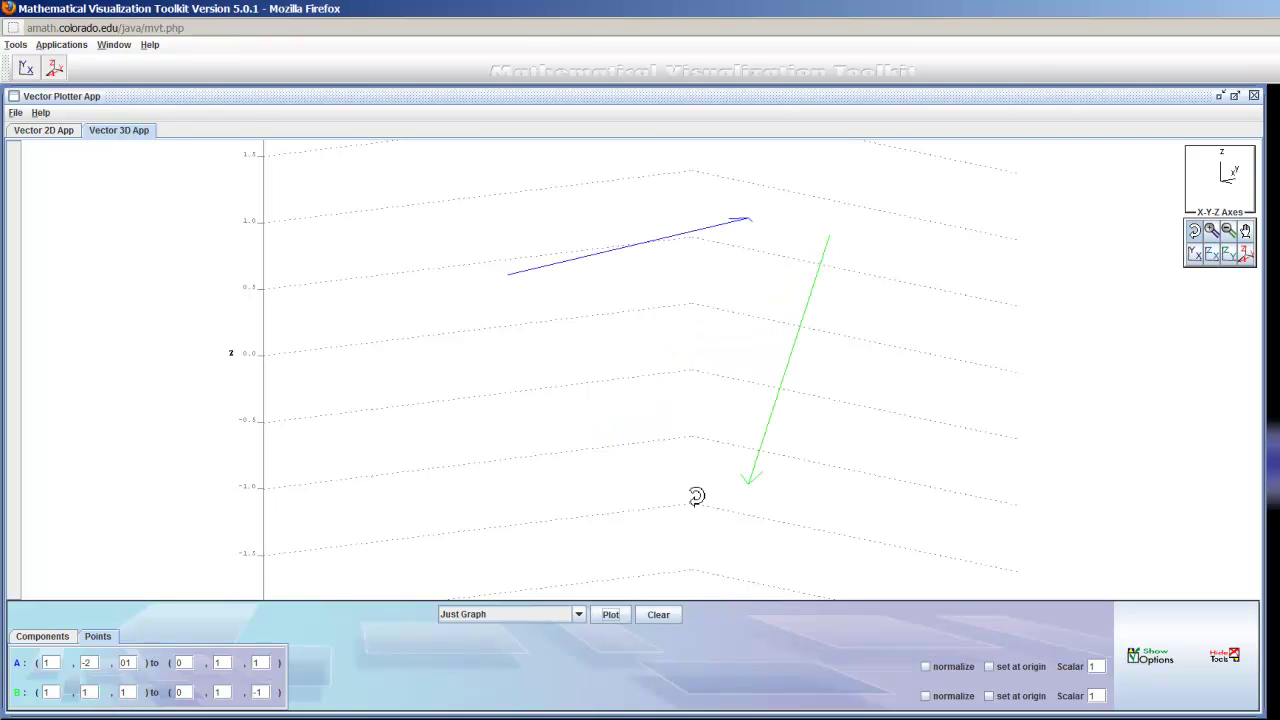
{"action": "left_click_drag", "start_coordinate": [694, 494], "coordinate": [629, 529]}
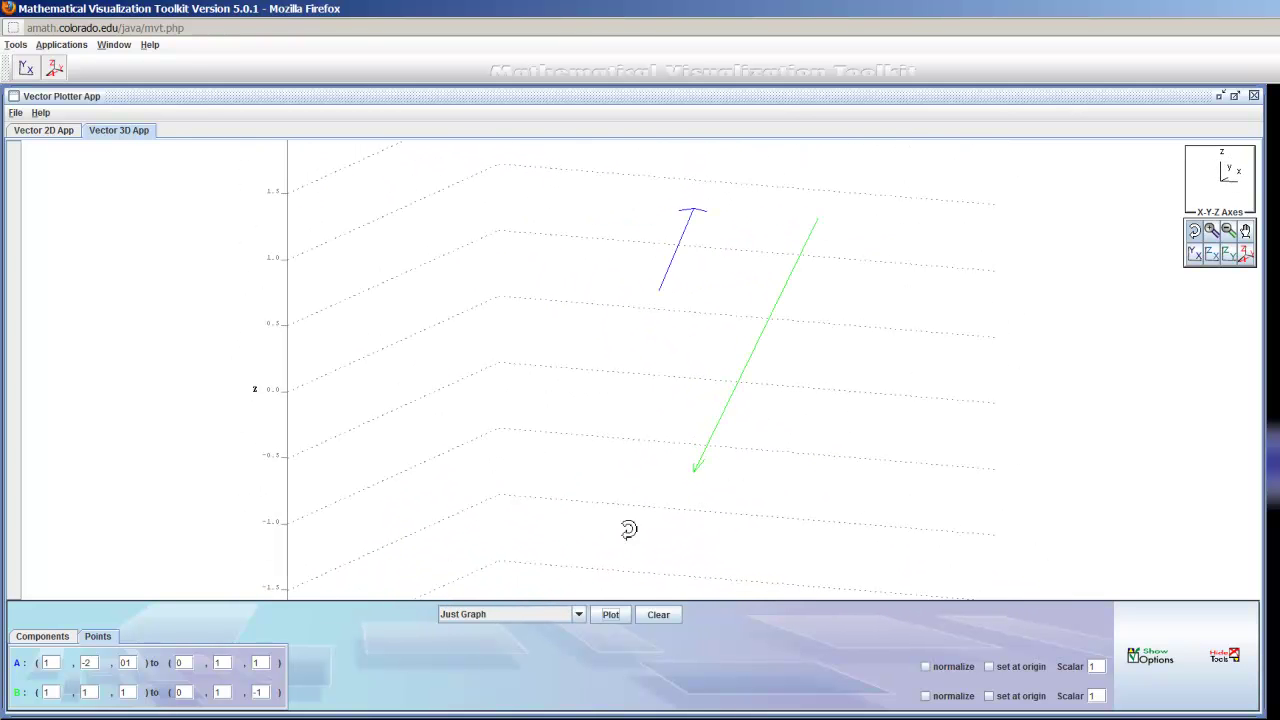
Show A−B, then the sum A+B = −2.0i + 3.0j − 2.0k, rotating to reveal the parallelogram
{"action": "left_click", "coordinate": [537, 614]}
{"action": "left_click", "coordinate": [527, 658]}
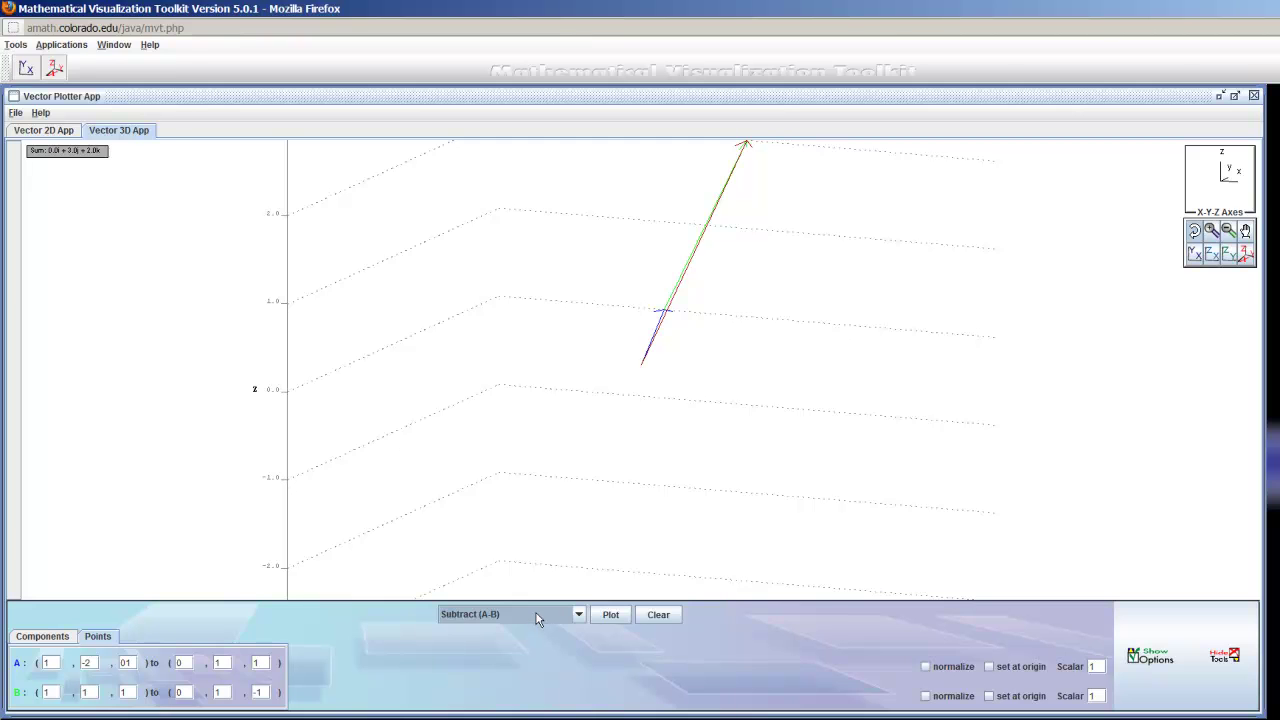
{"action": "left_click", "coordinate": [536, 614]}
{"action": "left_click", "coordinate": [530, 643]}
{"action": "left_click_drag", "start_coordinate": [723, 434], "coordinate": [602, 437]}
{"action": "left_click_drag", "start_coordinate": [709, 484], "coordinate": [754, 477]}
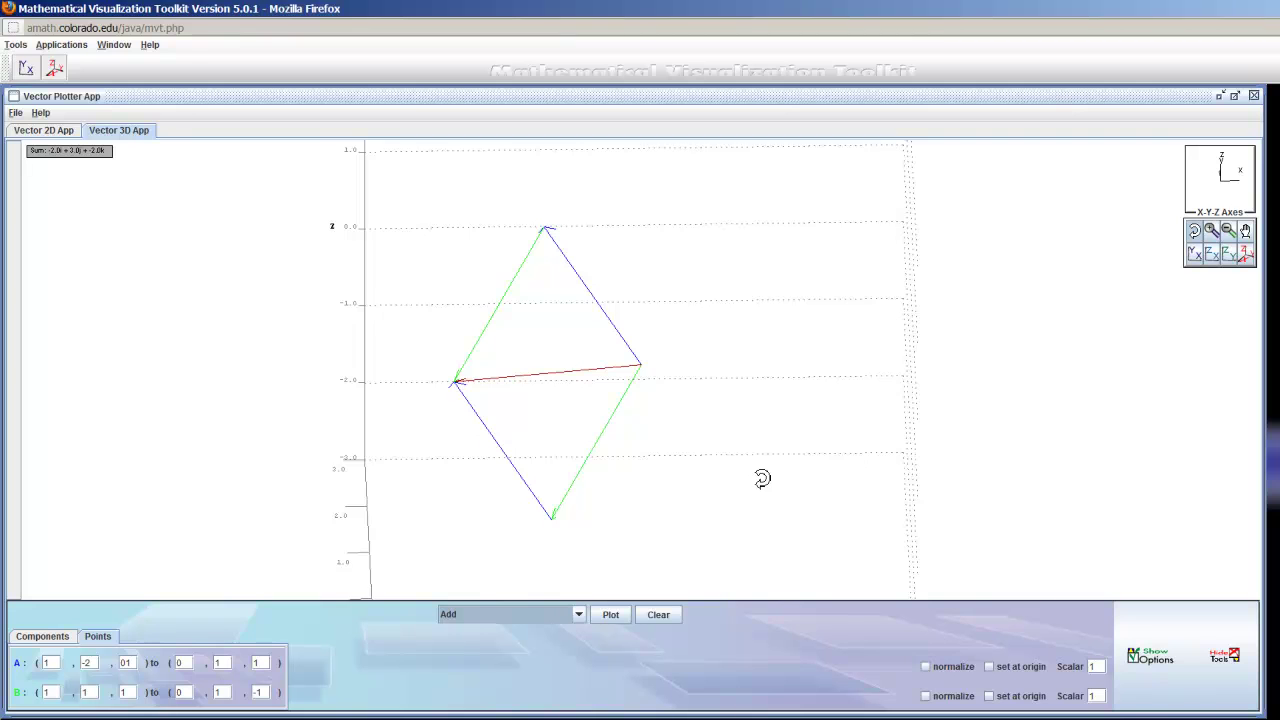
{"action": "left_click_drag", "start_coordinate": [762, 479], "coordinate": [528, 470]}
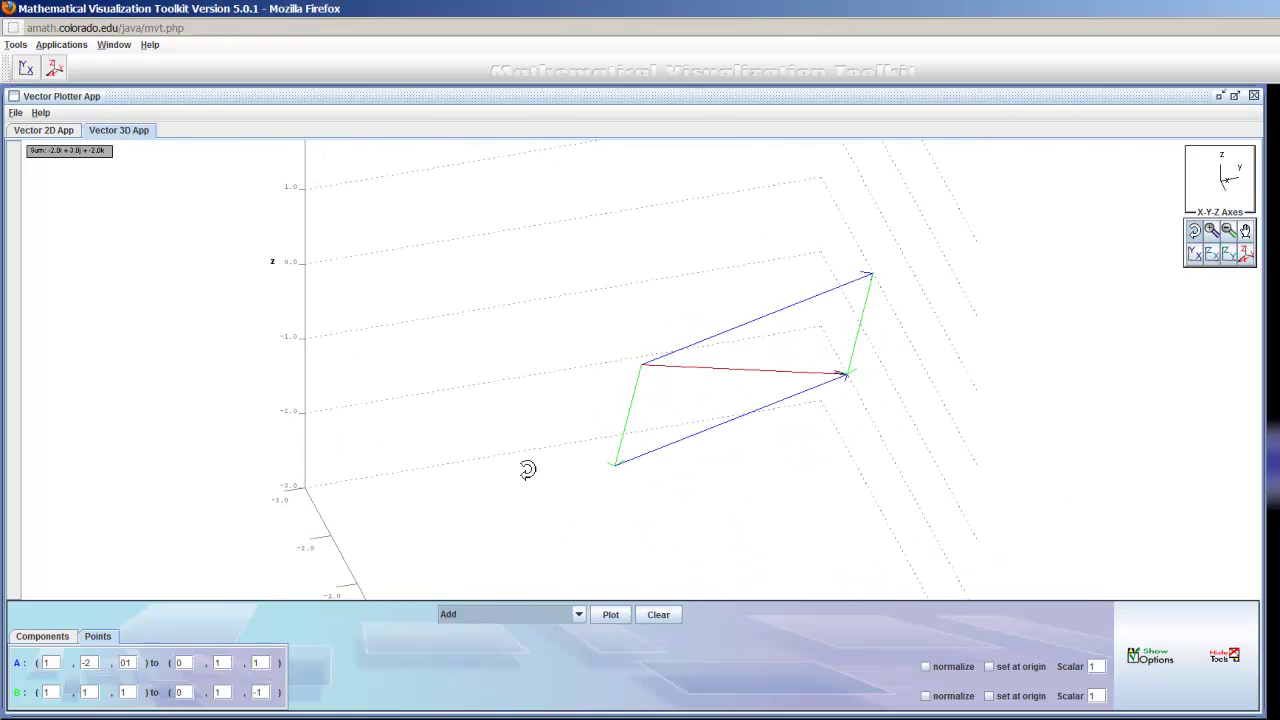